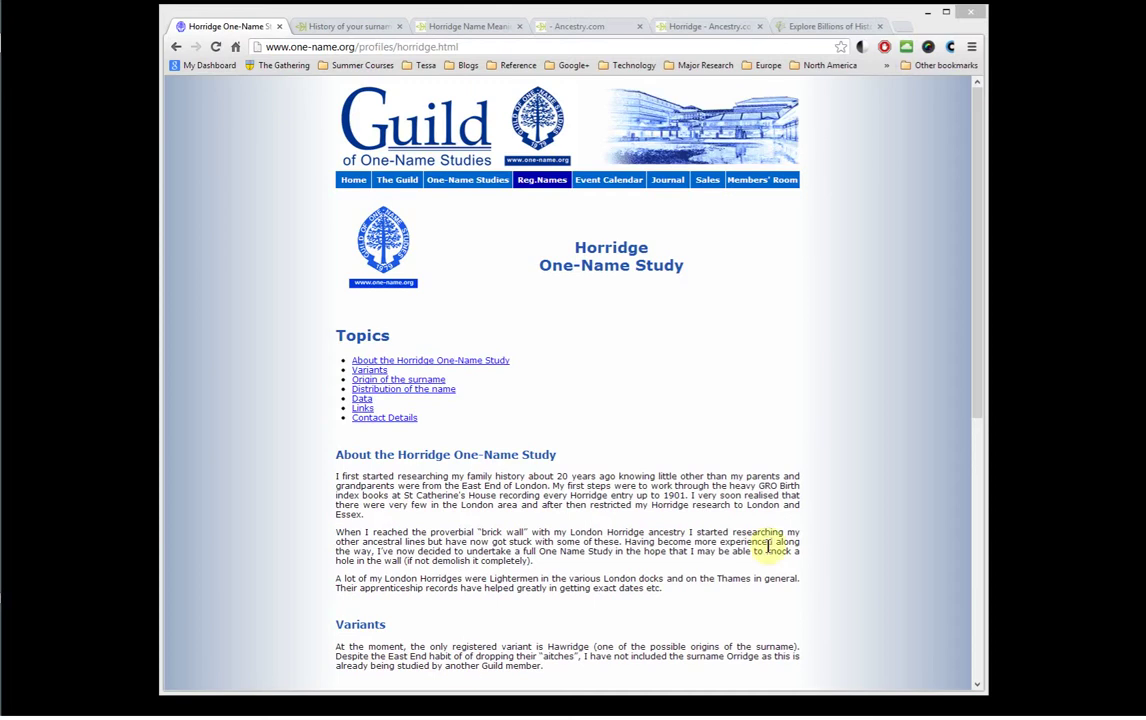
# Read through the Horridge One-Name Study profile, from the topics list down to the Links section.
pyautogui.click(980, 408)
pyautogui.moveTo(980, 408); pyautogui.dragTo(974, 560)
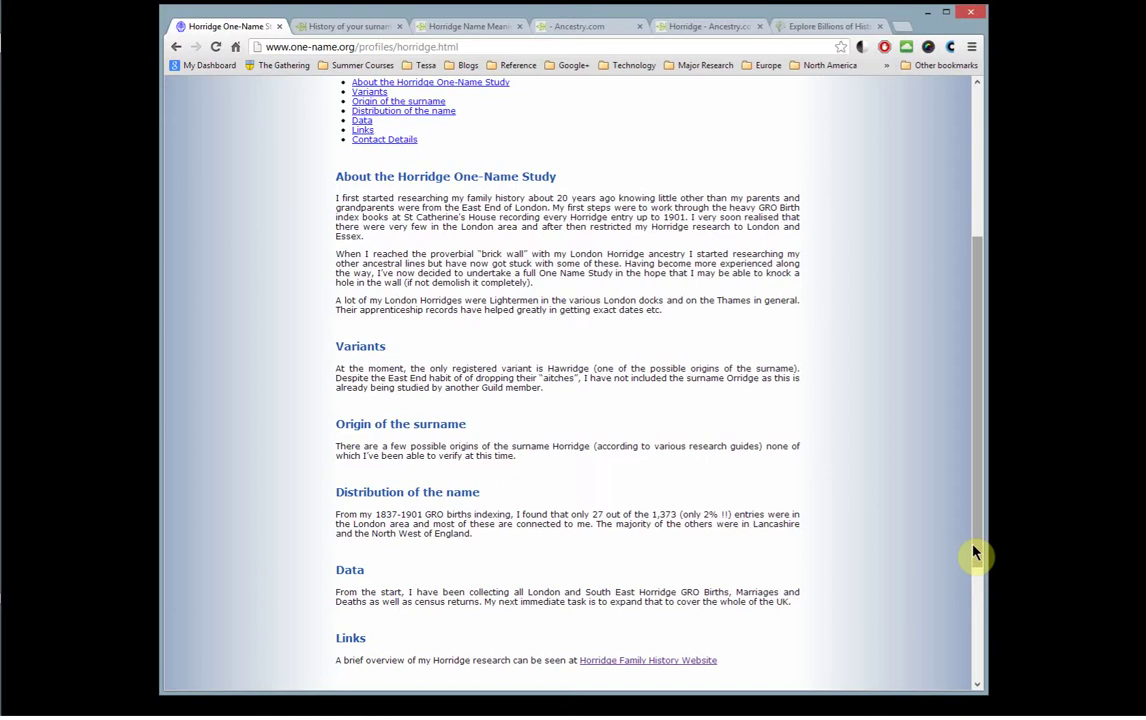
pyautogui.moveTo(975, 553); pyautogui.dragTo(978, 388)
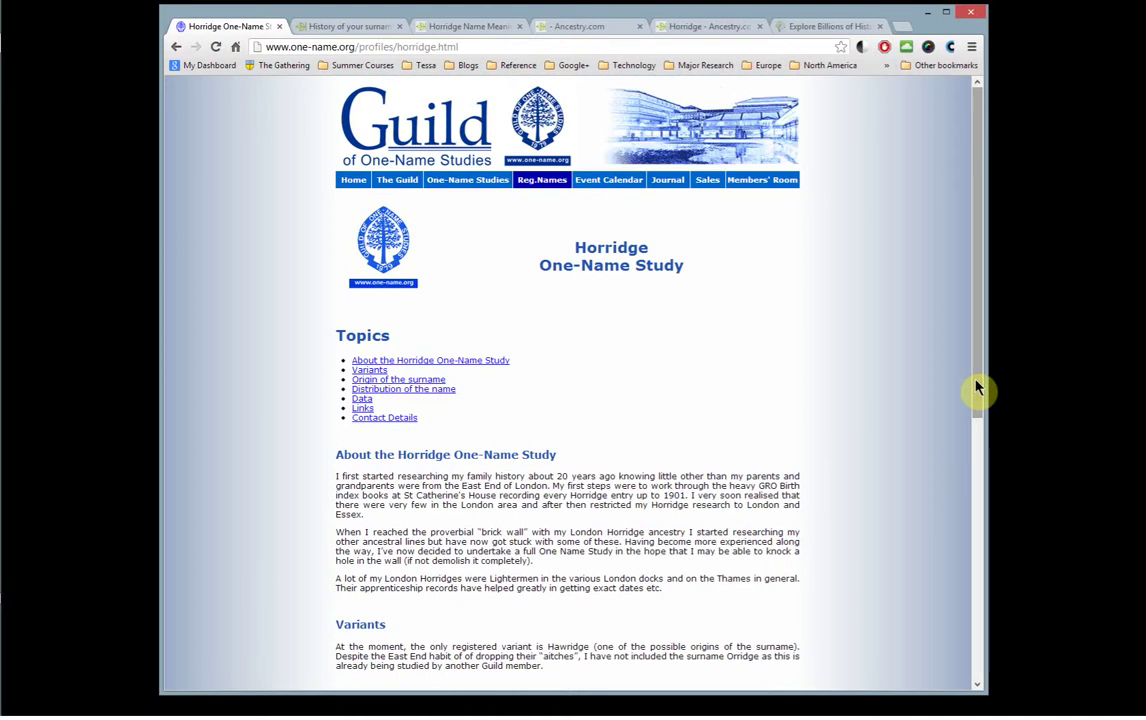
# Open the Ancestry "History of your surname" help article and view the list of other Ancestry sites without changing the site.
pyautogui.click(352, 27)
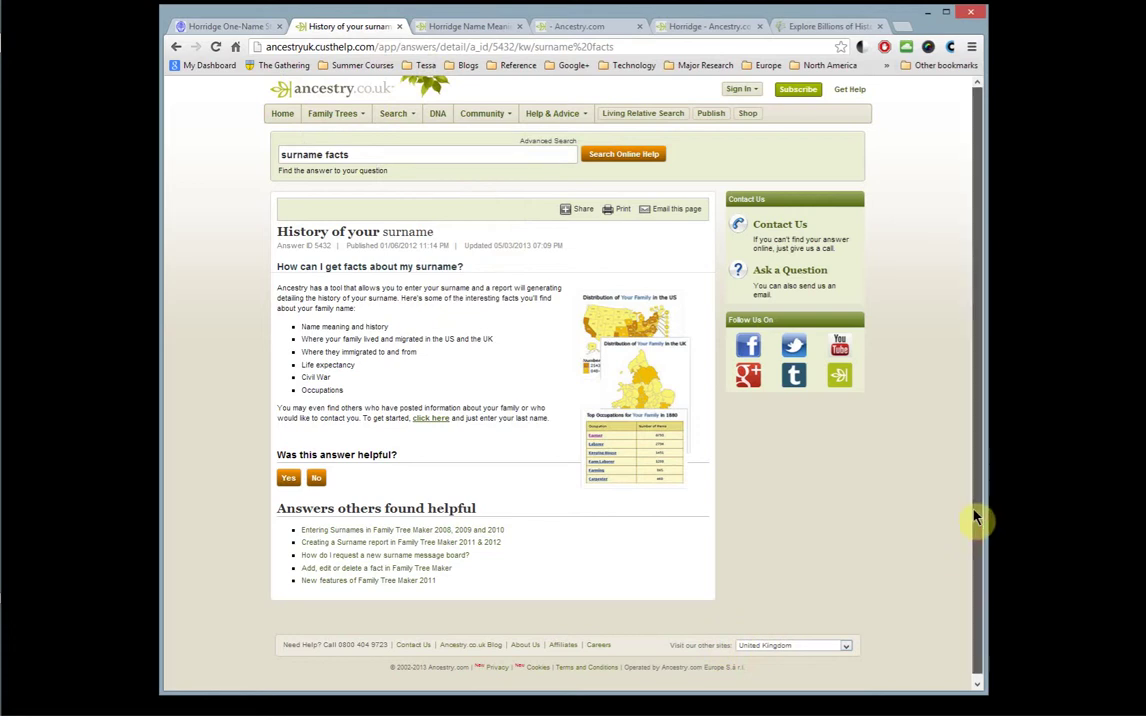
pyautogui.moveTo(975, 500); pyautogui.dragTo(975, 538)
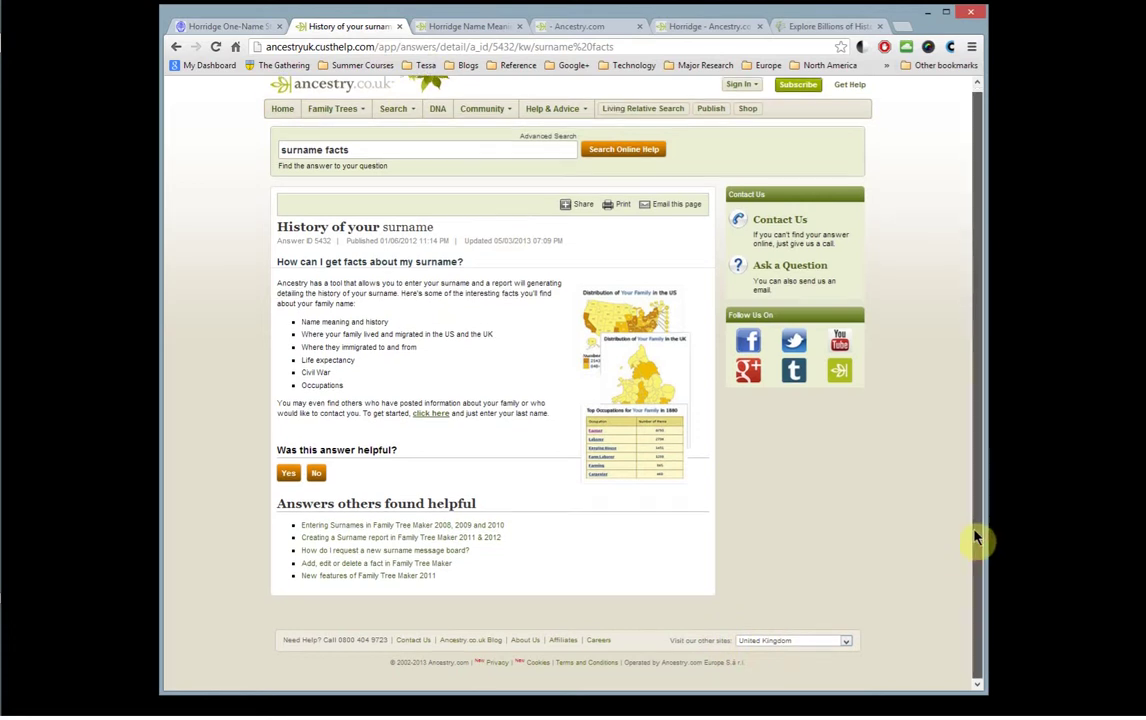
pyautogui.click(846, 641)
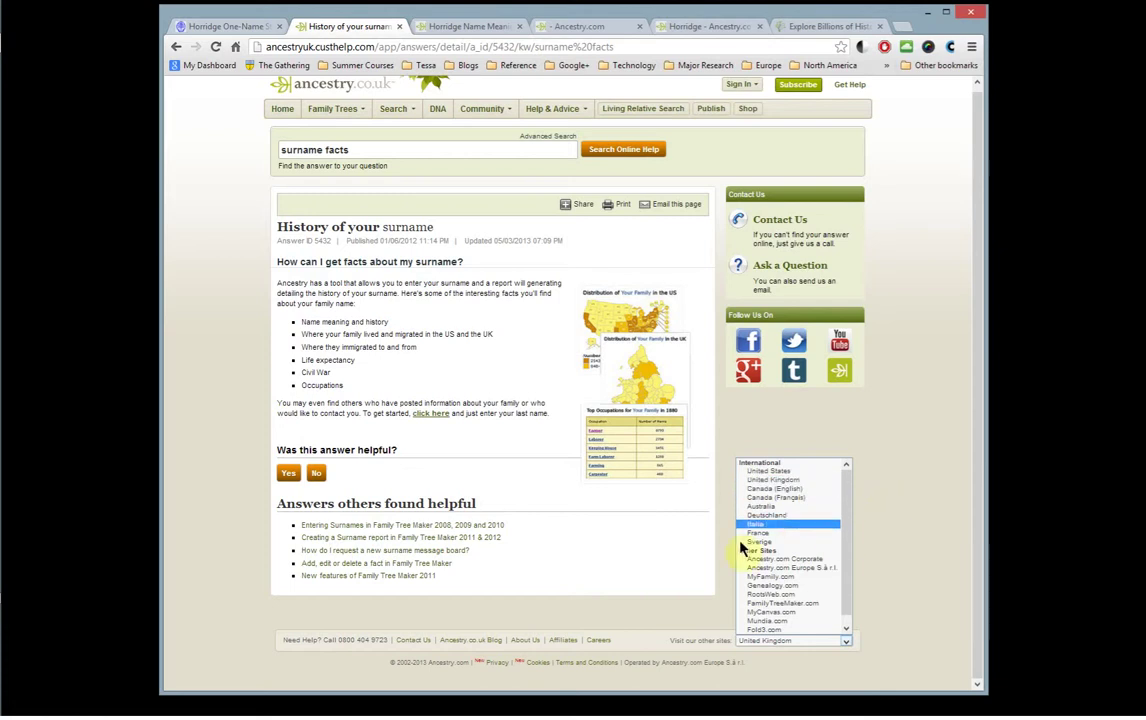
pyautogui.click(886, 535)
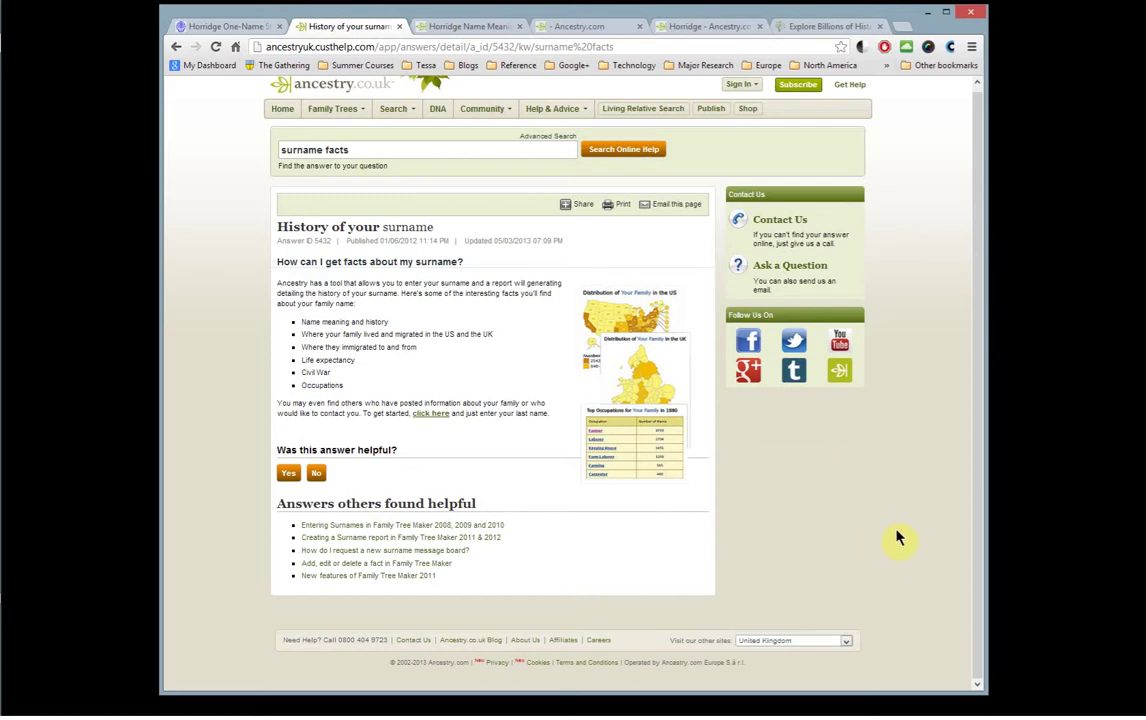
pyautogui.moveTo(977, 499); pyautogui.dragTo(974, 439)
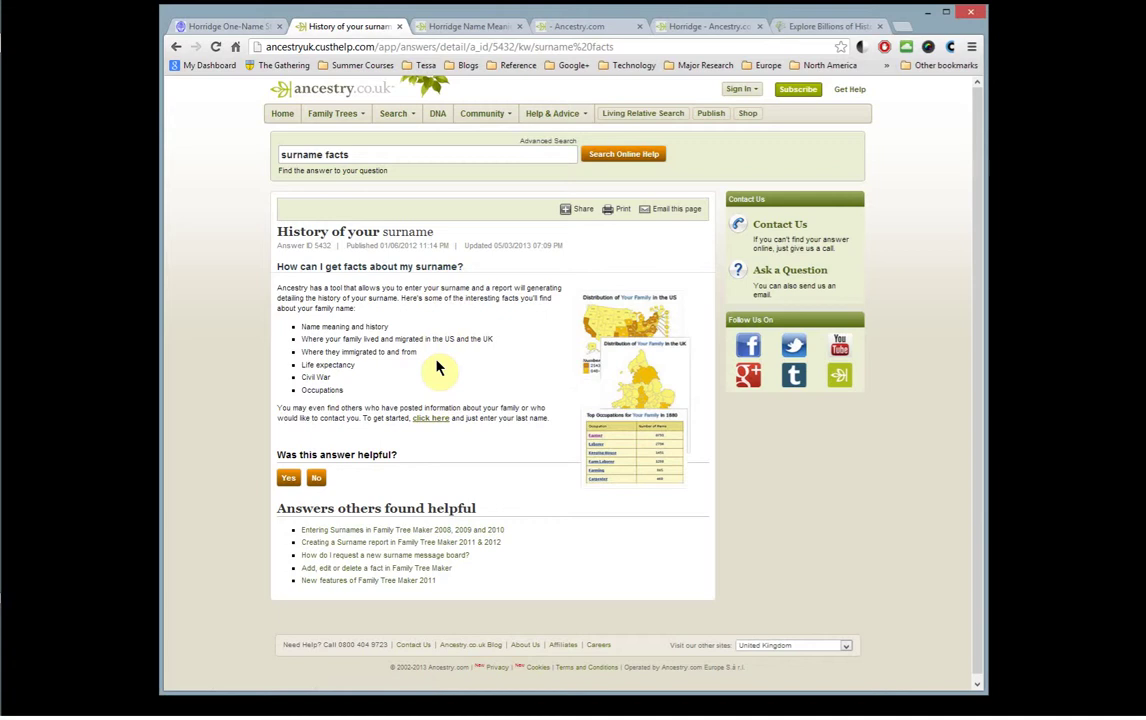
# Follow the help article's link to the surname meaning and origin tool and search for the surname horridge.
pyautogui.click(431, 421)
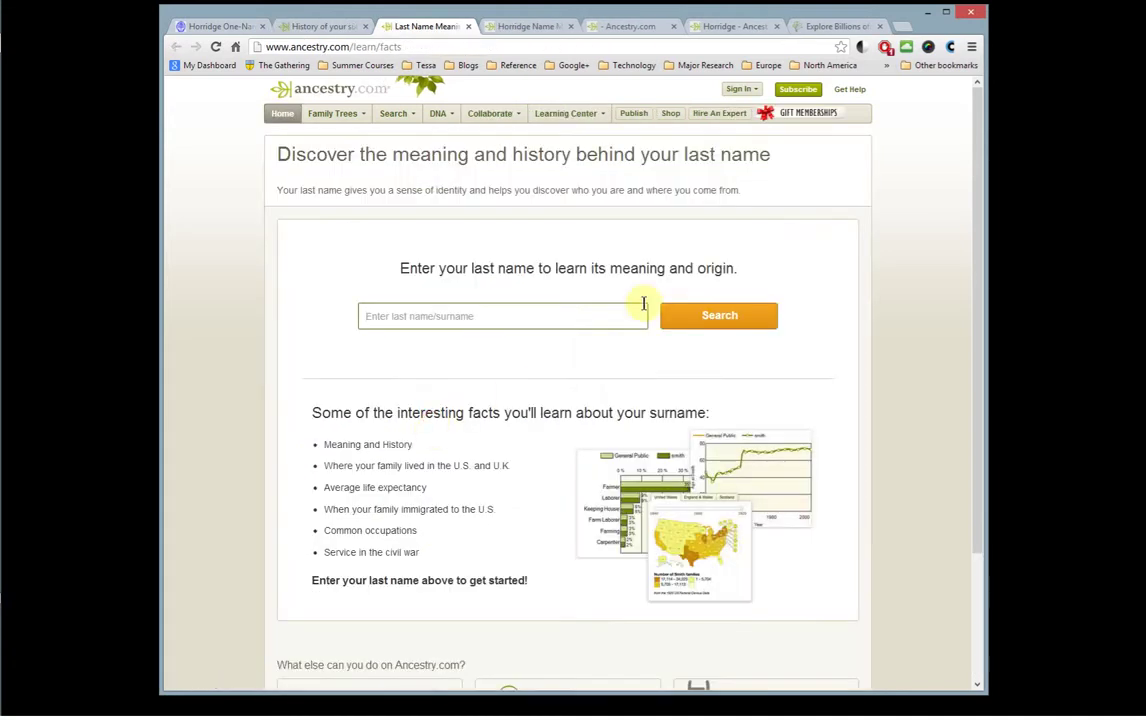
pyautogui.scroll(-2, 891, 274)
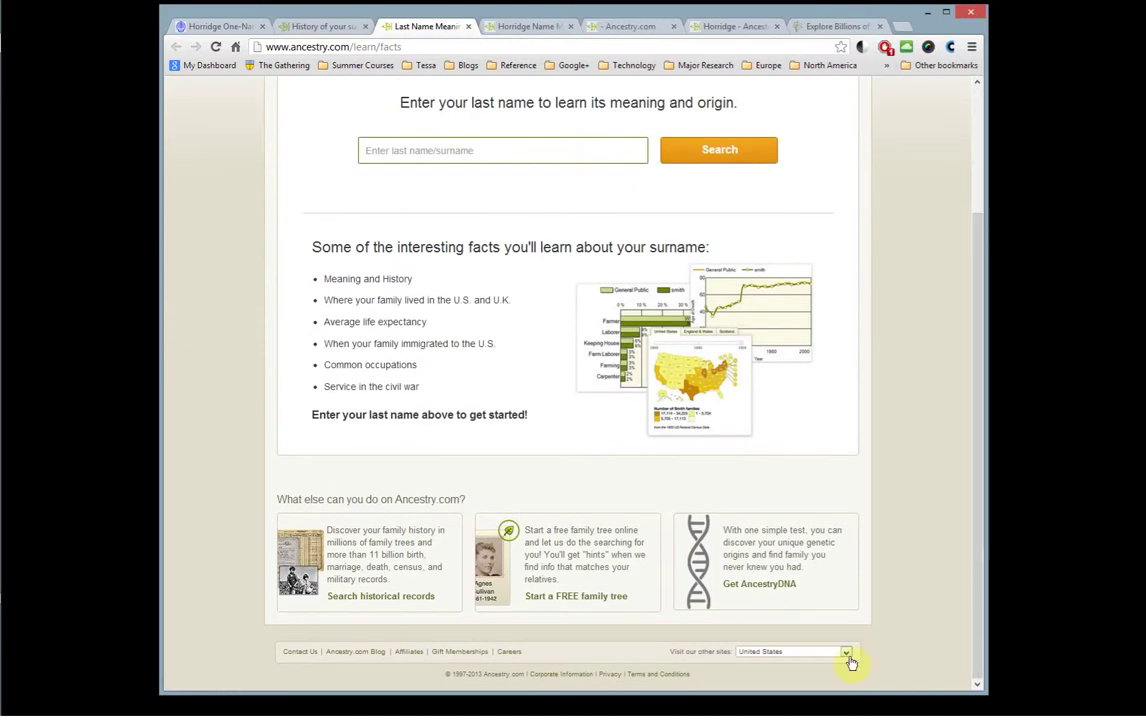
pyautogui.scroll(2, 851, 663)
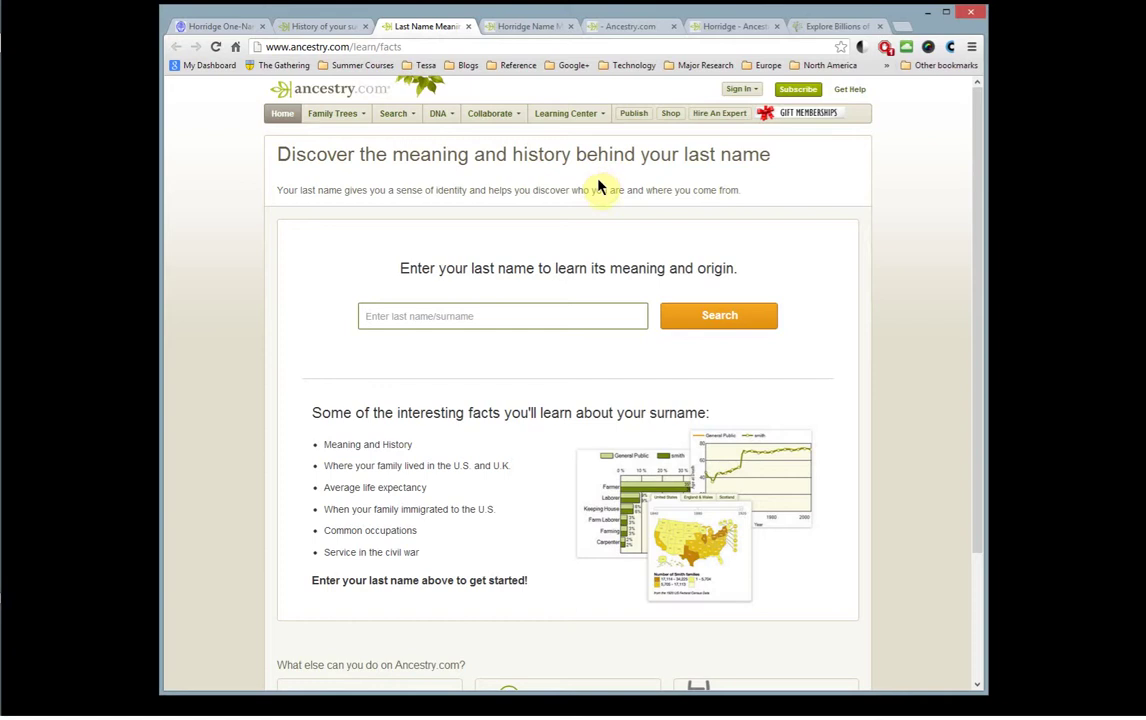
pyautogui.click(527, 311)
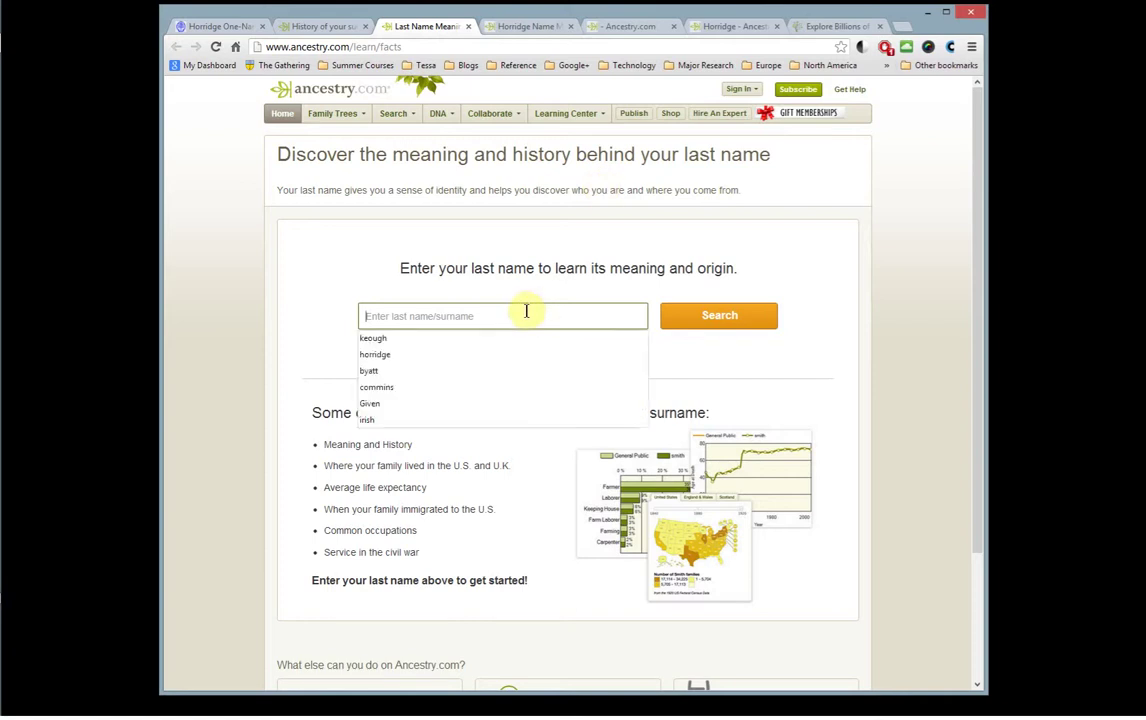
pyautogui.click(391, 356)
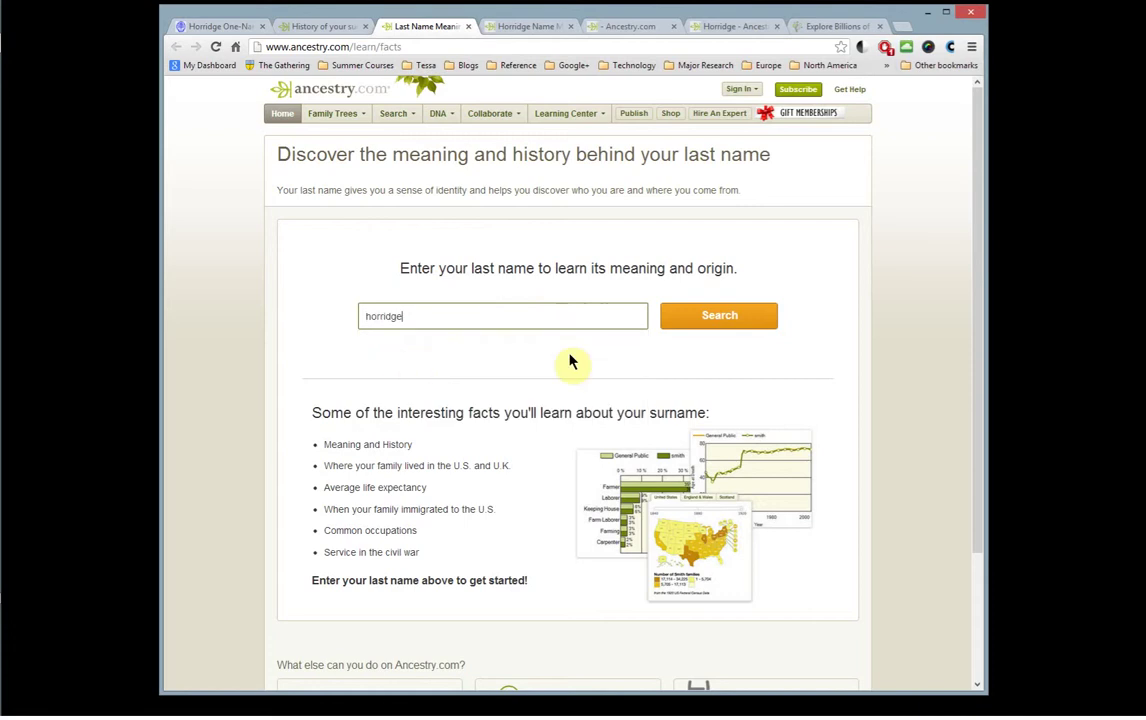
pyautogui.click(684, 318)
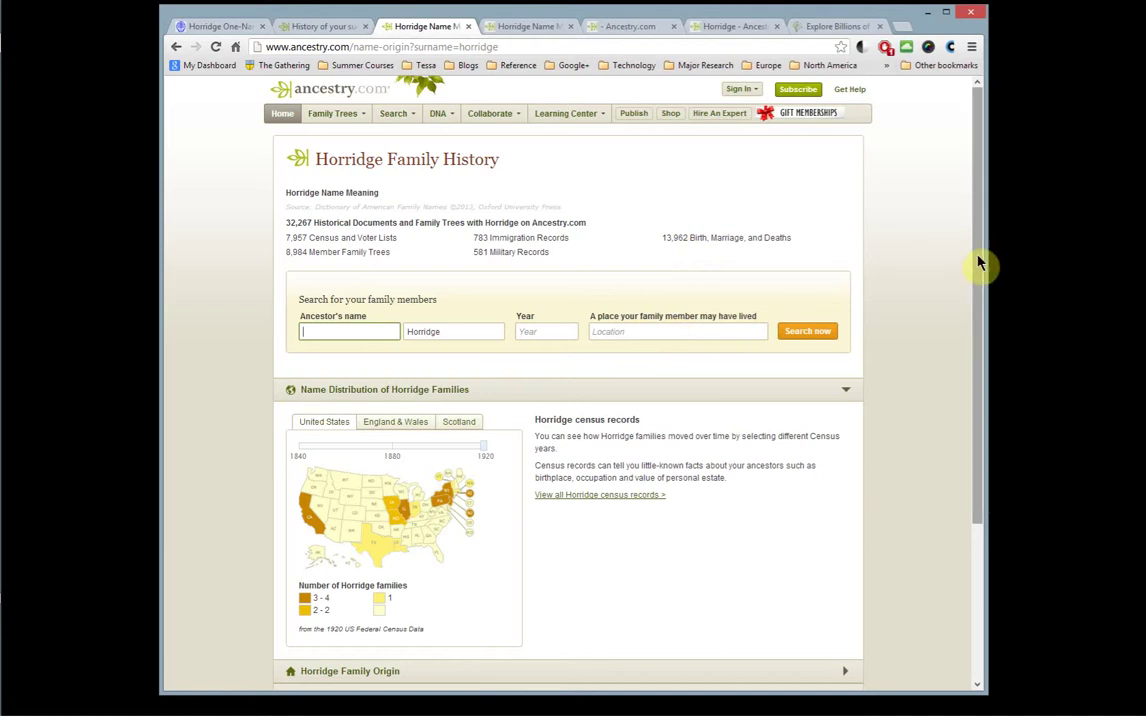
# Compare the United States distribution of Horridge families on the census map for 1840, 1880 and 1920.
pyautogui.moveTo(980, 259); pyautogui.dragTo(977, 313)
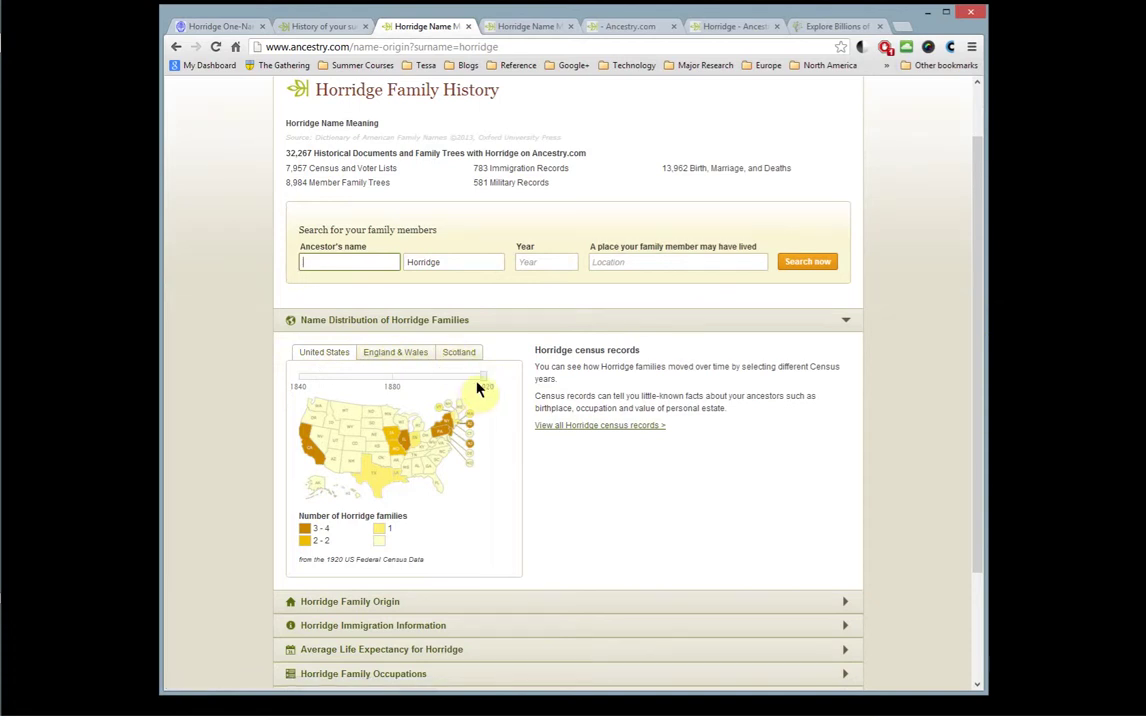
pyautogui.click(303, 381)
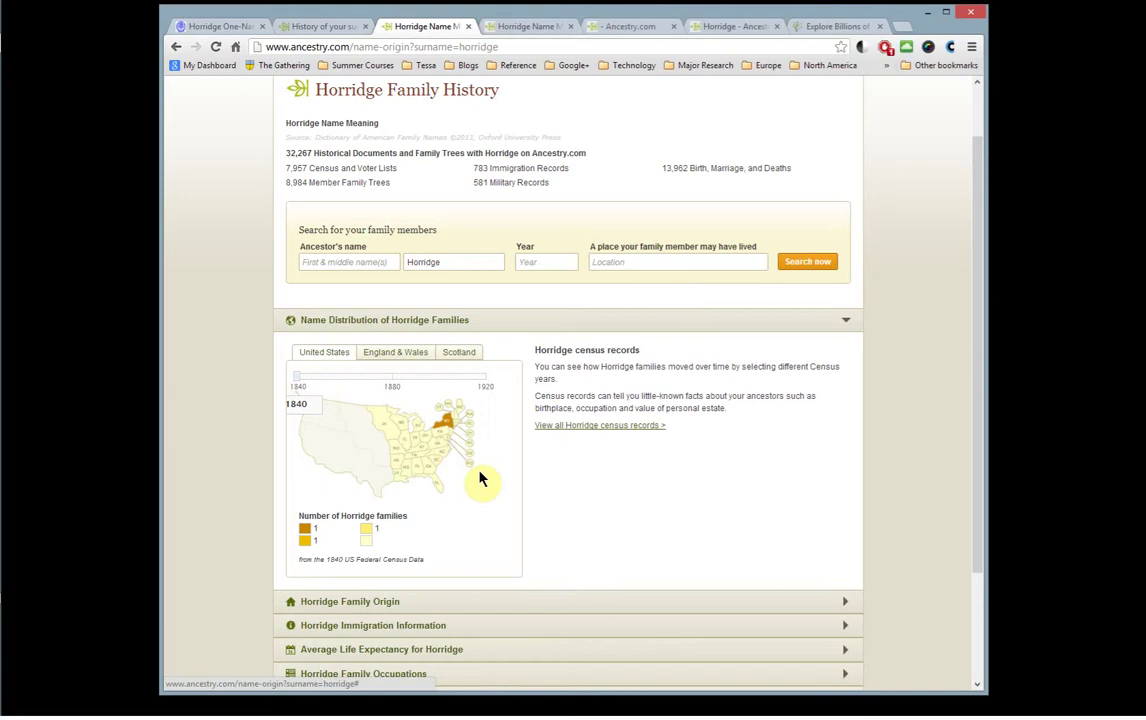
pyautogui.moveTo(446, 429)
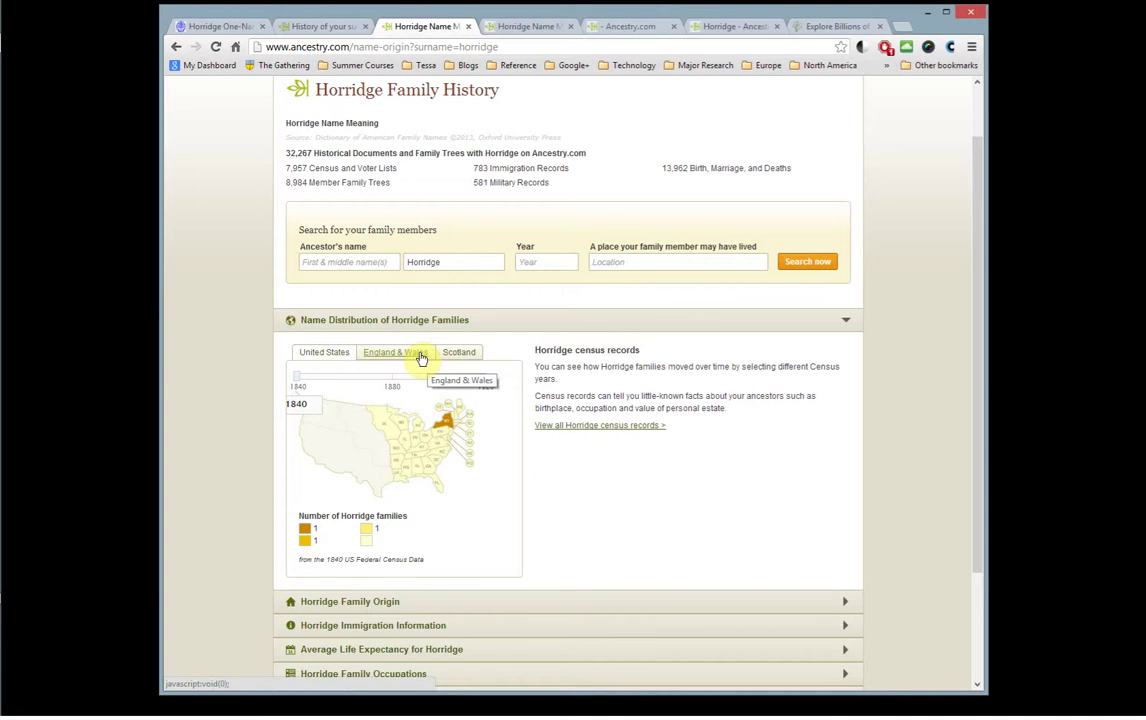
pyautogui.click(392, 379)
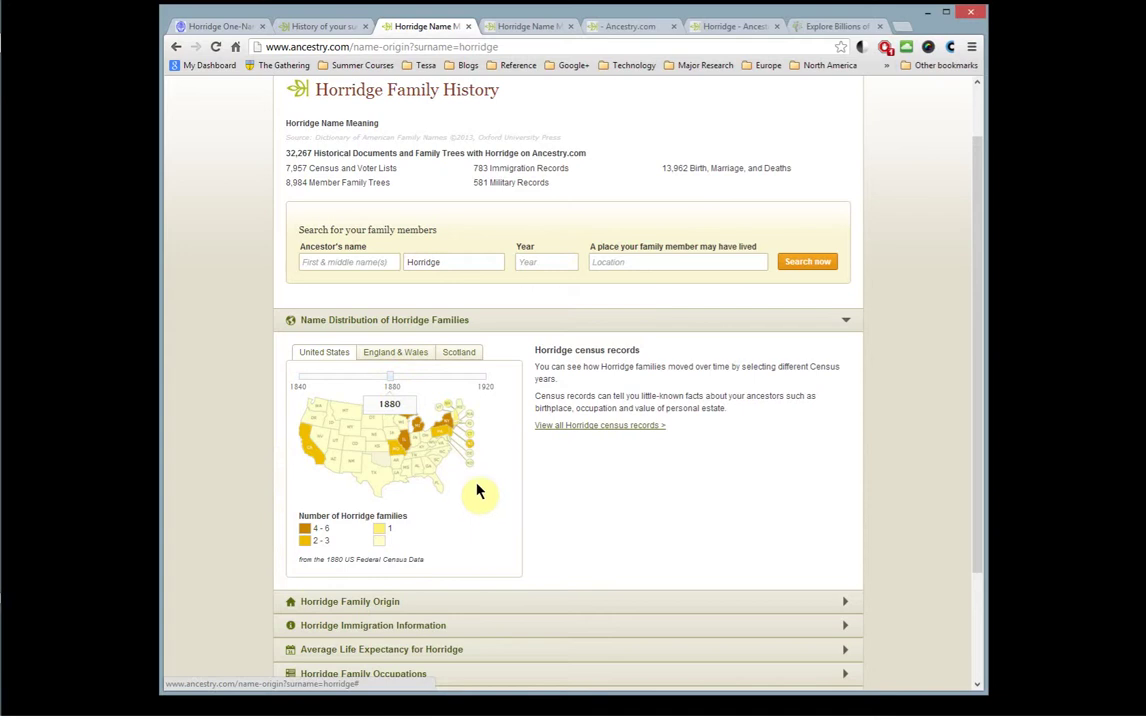
pyautogui.moveTo(303, 443)
pyautogui.click(484, 377)
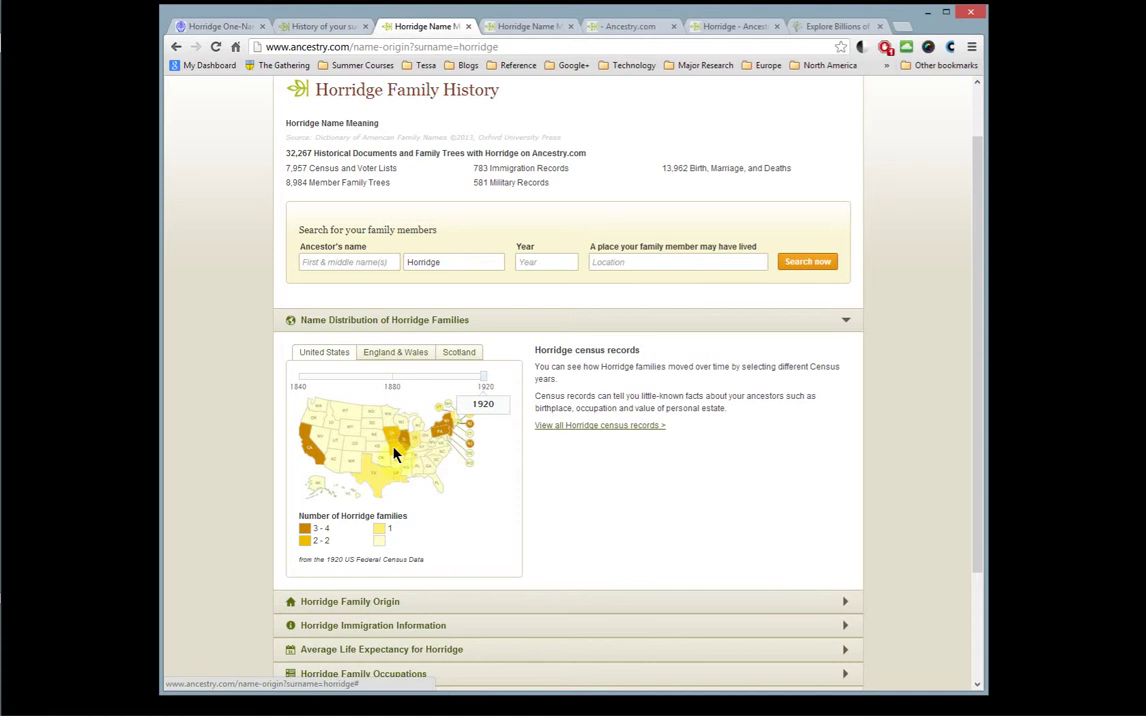
pyautogui.moveTo(402, 437)
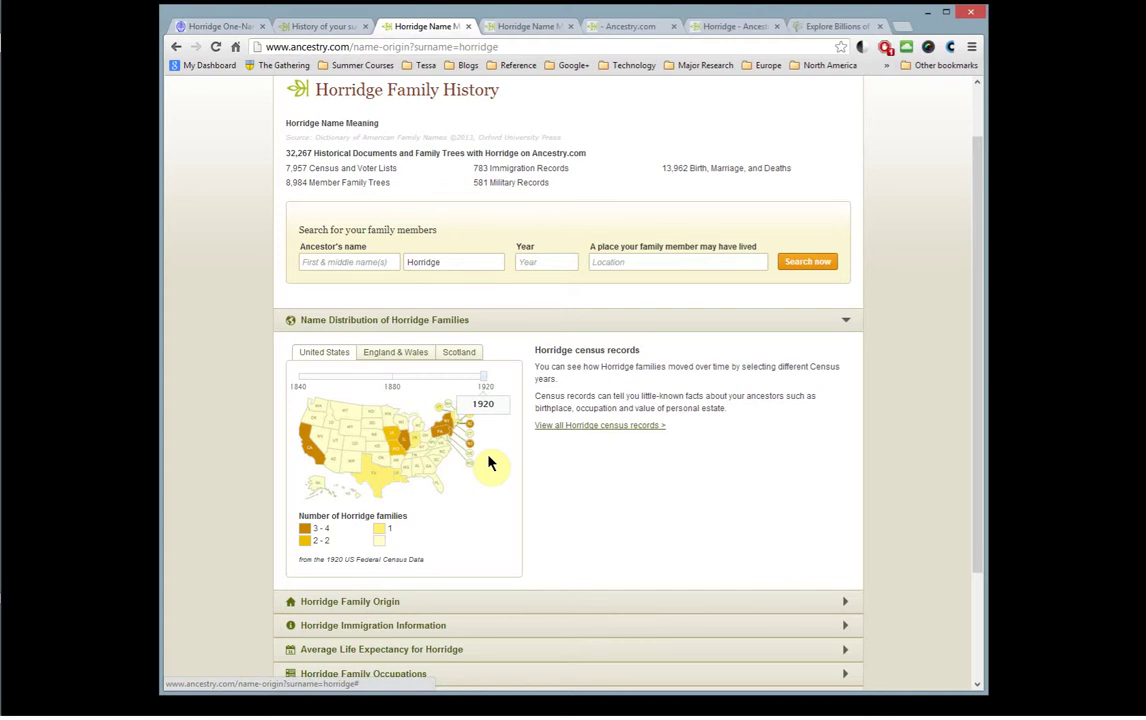
# View the Horridge distribution map for England & Wales, and the Scotland map across census years from 1841 to 1901.
pyautogui.click(399, 356)
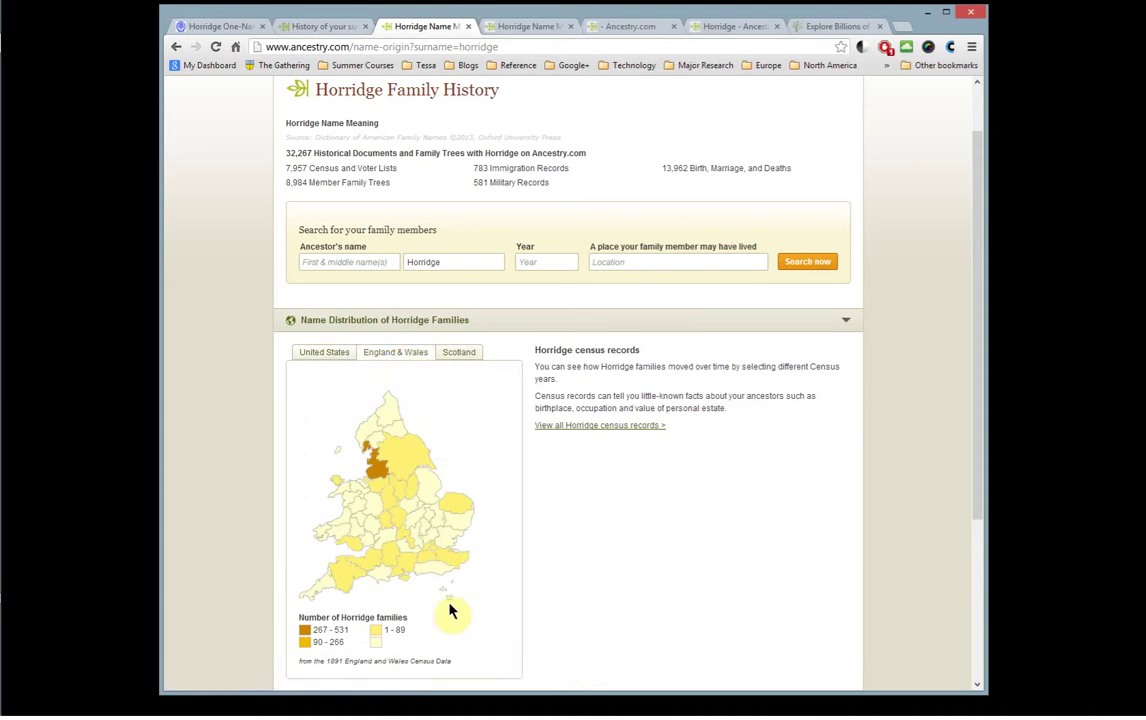
pyautogui.click(470, 358)
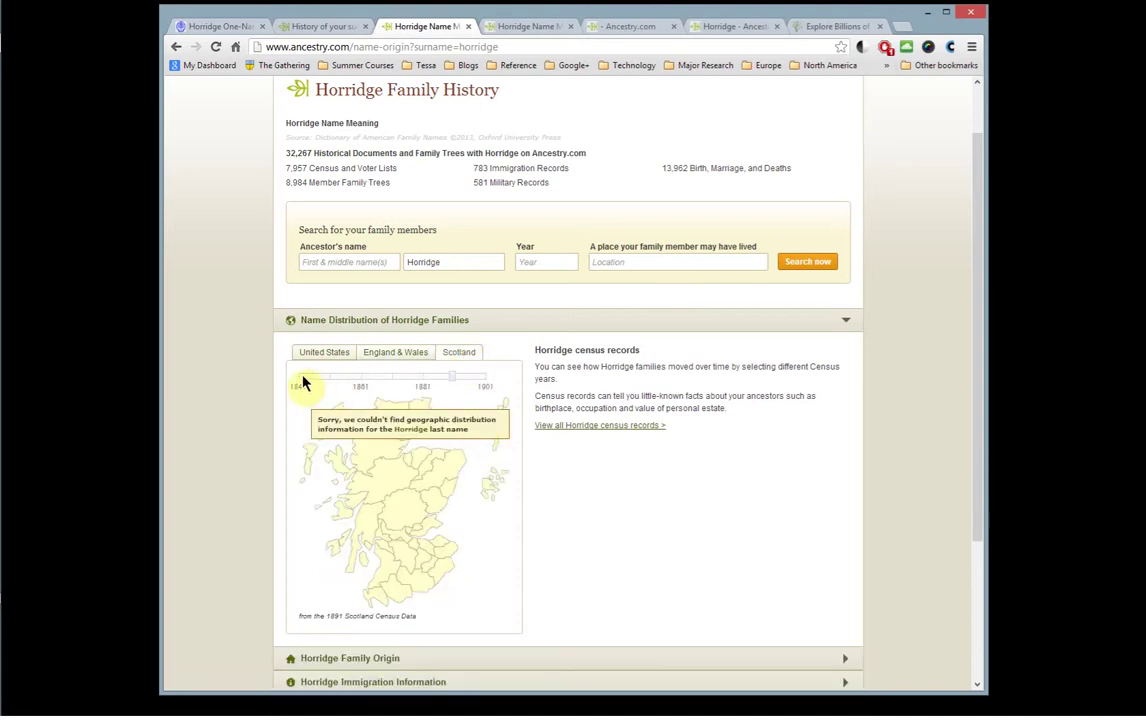
pyautogui.click(302, 379)
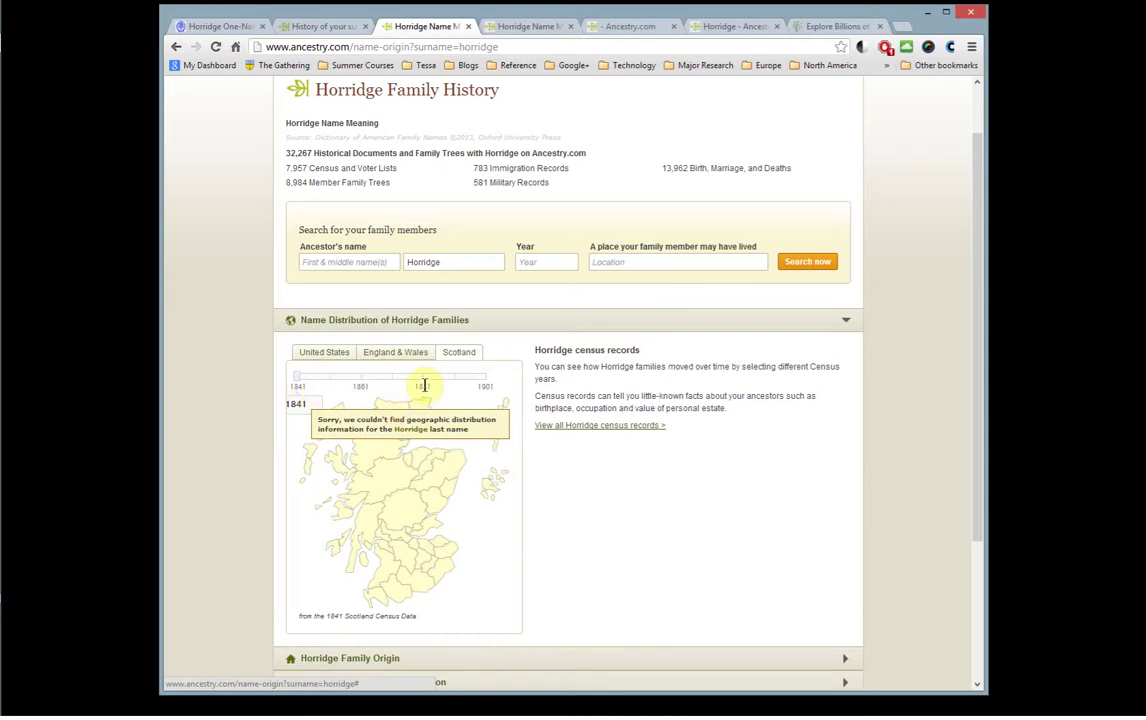
pyautogui.click(362, 383)
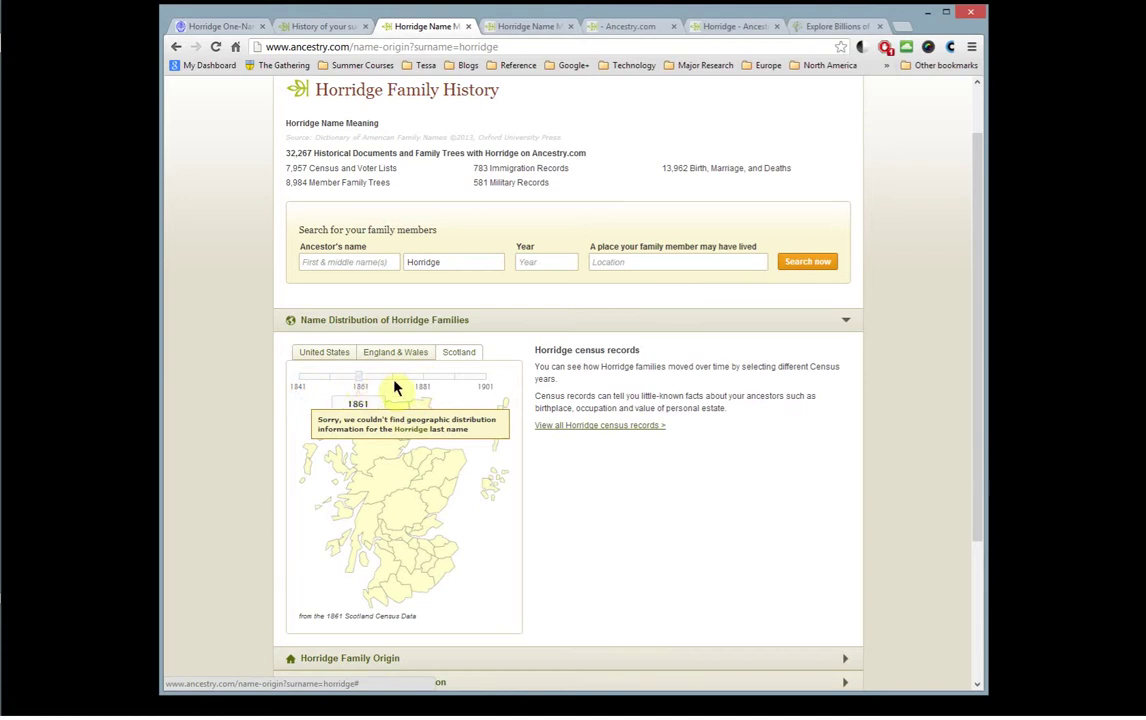
pyautogui.click(420, 385)
pyautogui.click(480, 379)
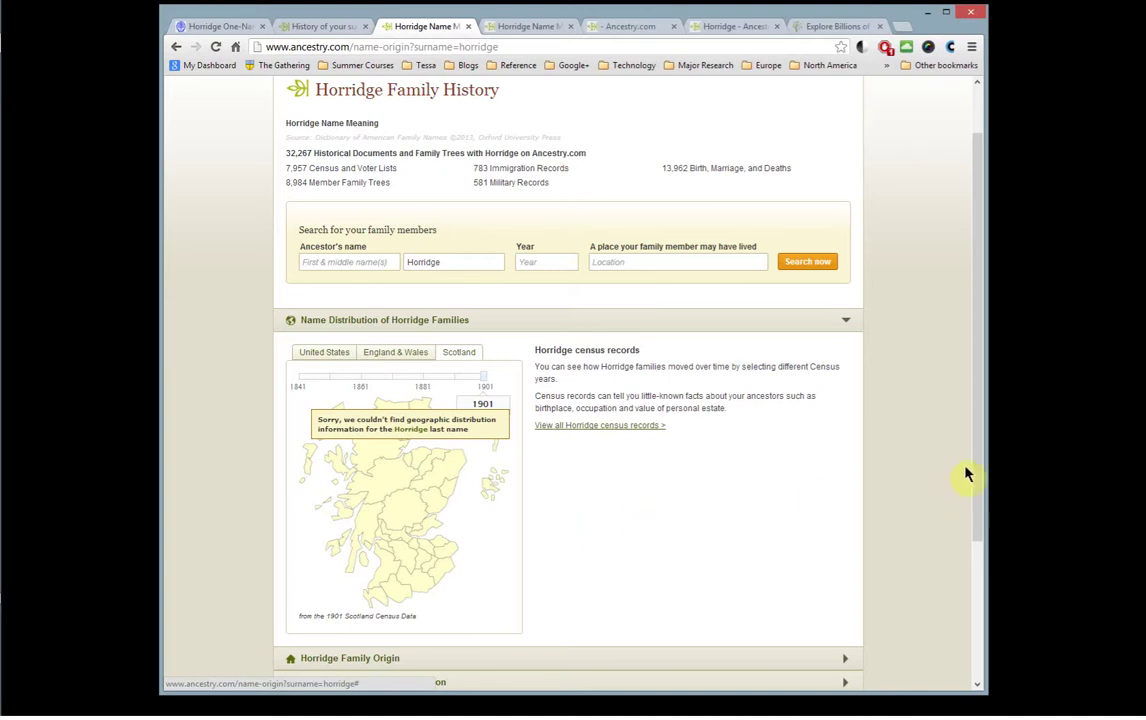
# Expand the Horridge Family Origin and Horridge Immigration Information sections and inspect the 1881 peak in the immigration chart.
pyautogui.moveTo(990, 499); pyautogui.dragTo(997, 580)
pyautogui.scroll(-1, 997, 580)
pyautogui.click(846, 479)
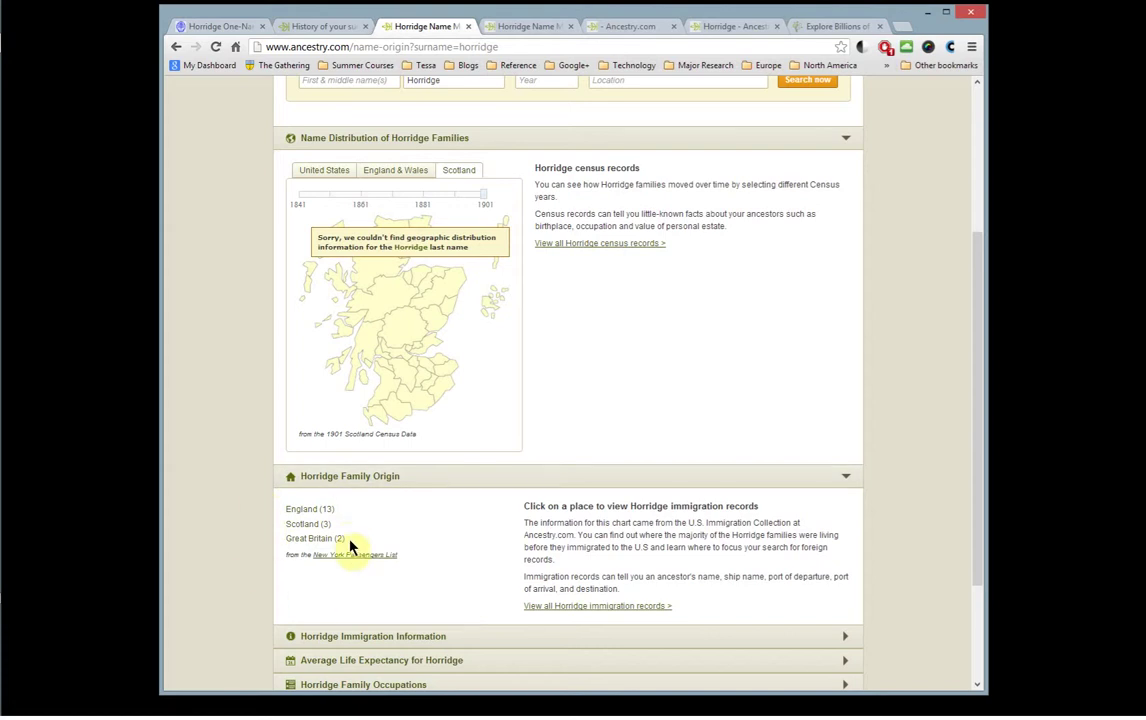
pyautogui.scroll(-2, 967, 622)
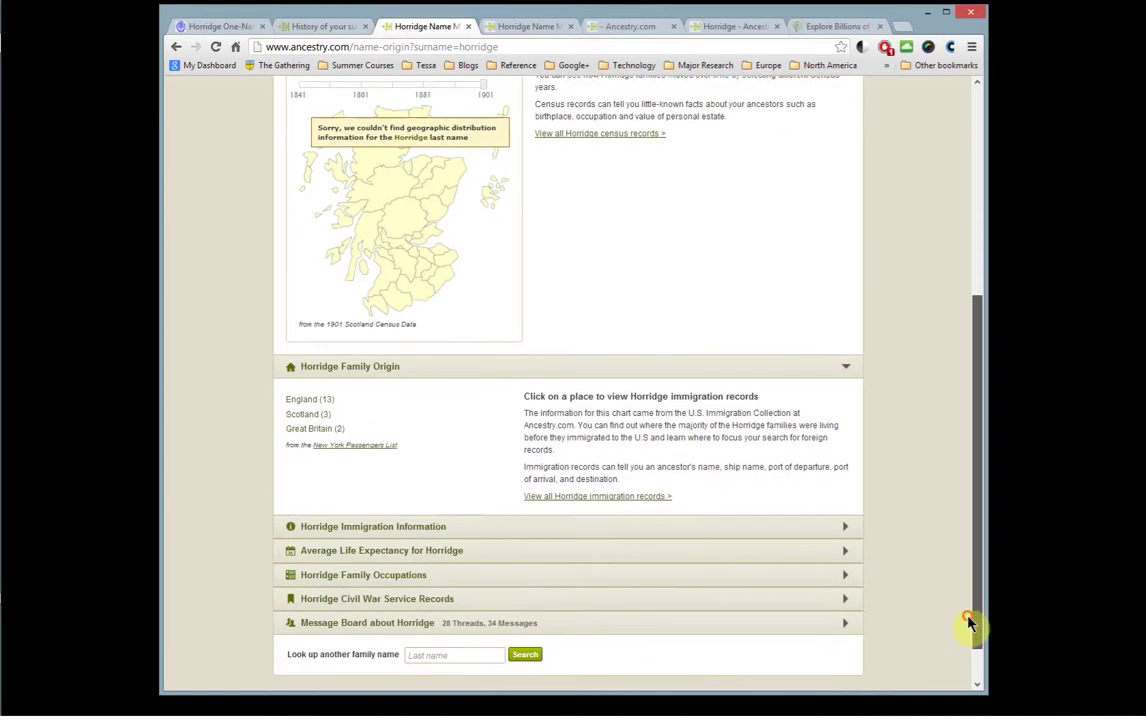
pyautogui.click(840, 519)
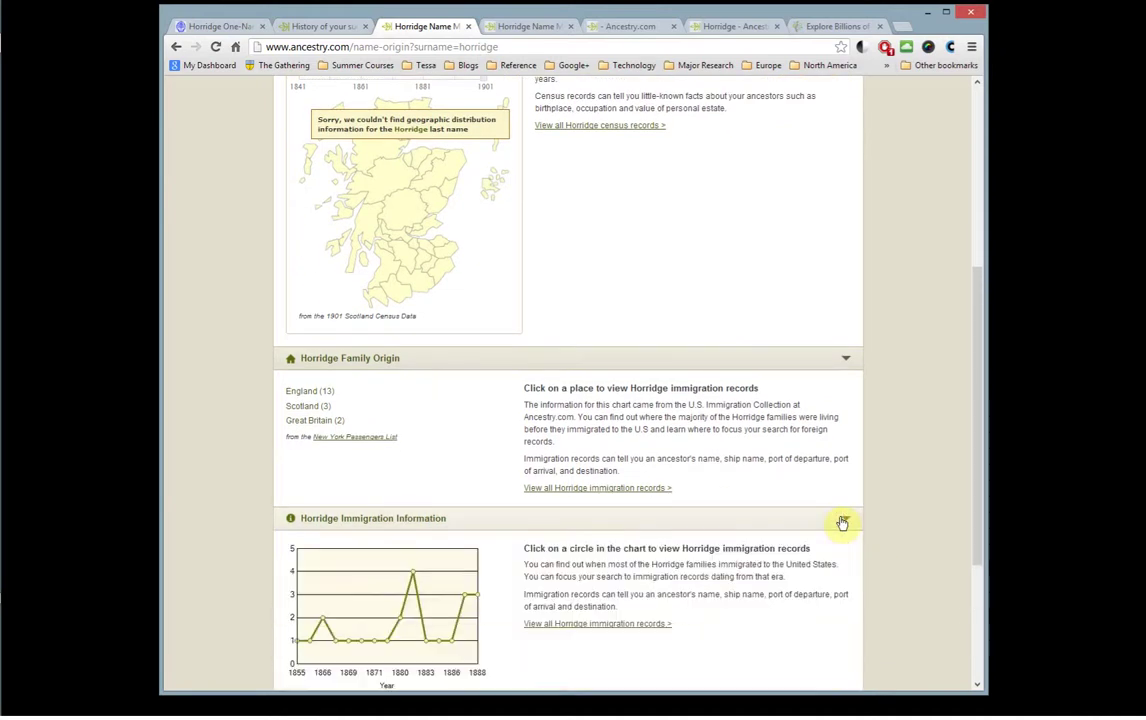
pyautogui.scroll(-2, 980, 574)
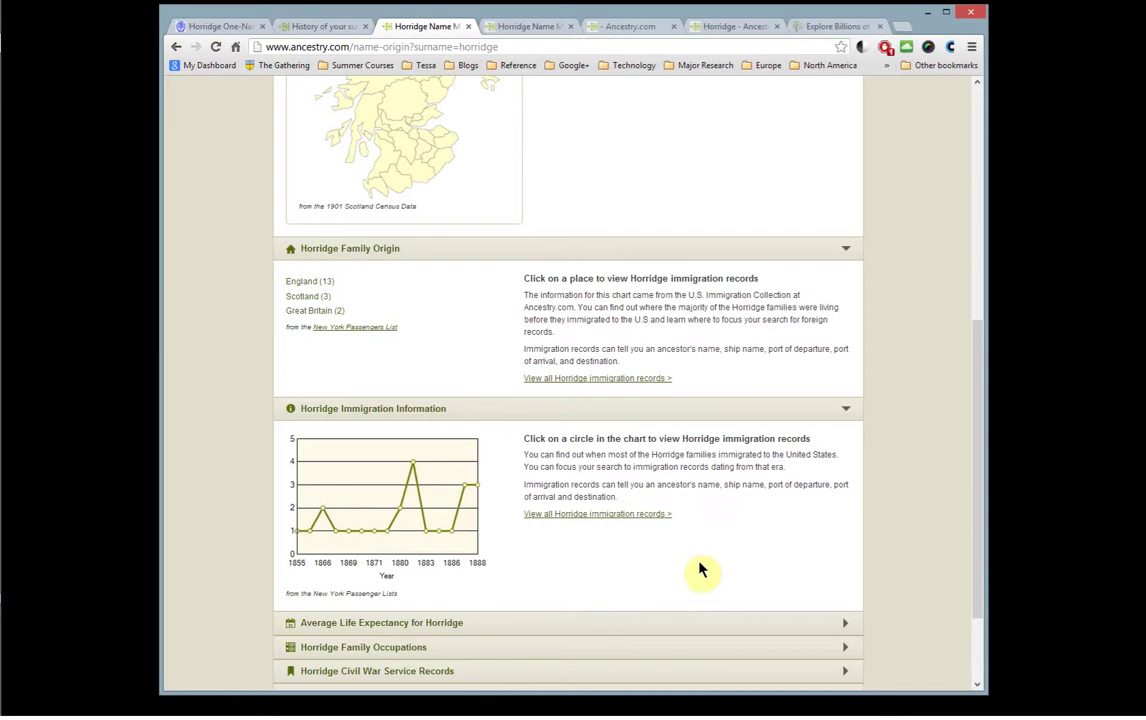
pyautogui.moveTo(412, 467)
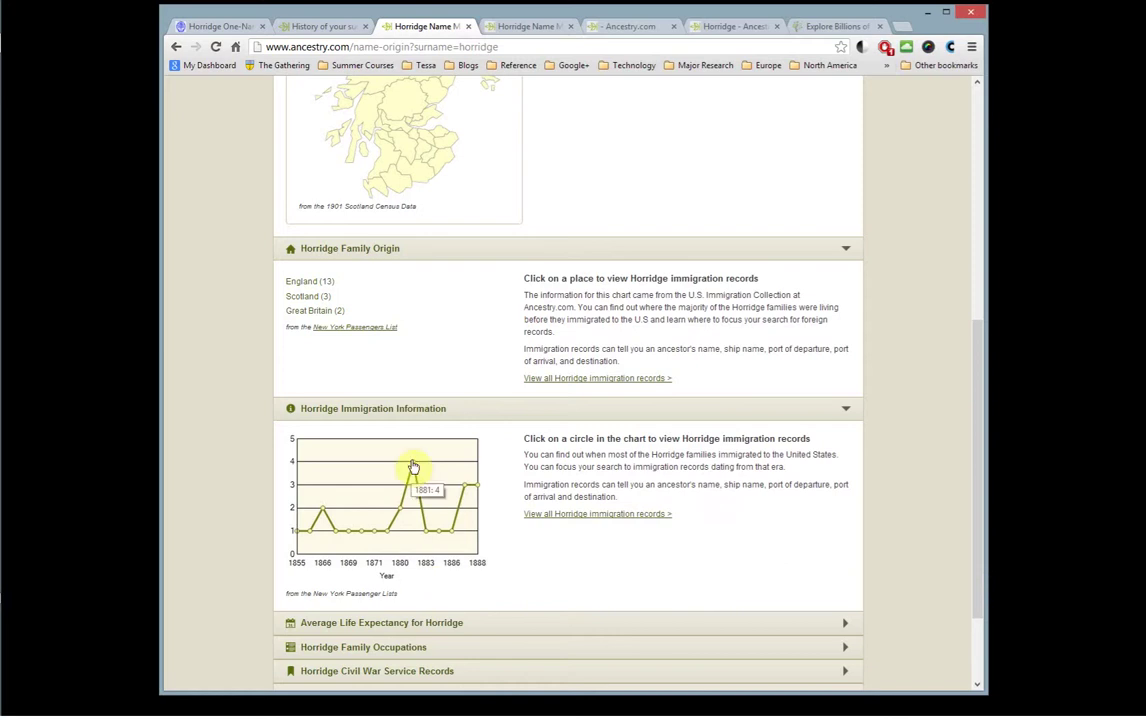
# Expand the Average Life Expectancy and Horridge Family Occupations sections to view their contents.
pyautogui.click(844, 626)
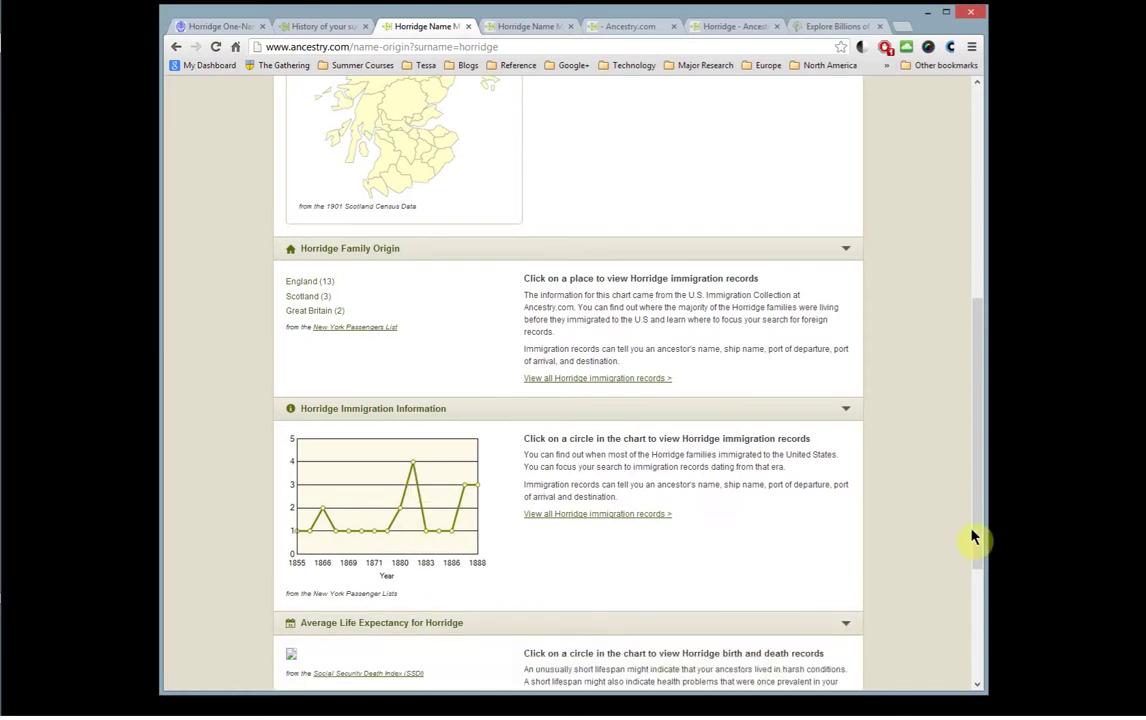
pyautogui.moveTo(979, 540); pyautogui.dragTo(962, 616)
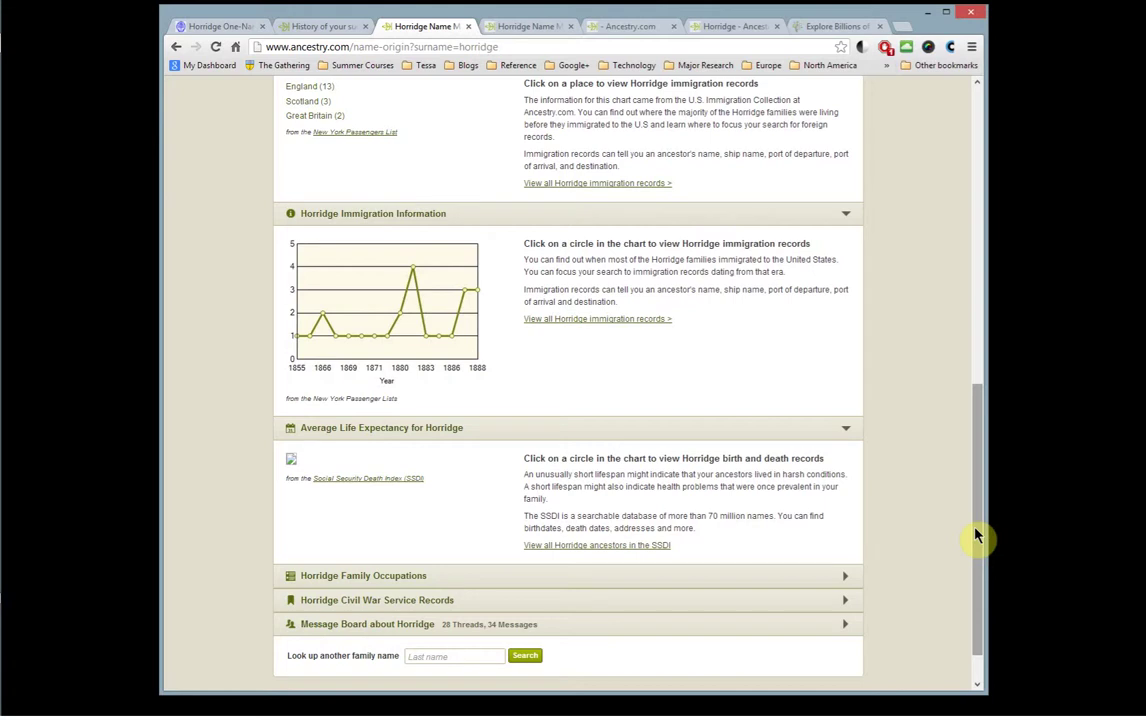
pyautogui.click(846, 570)
pyautogui.scroll(-2, 980, 580)
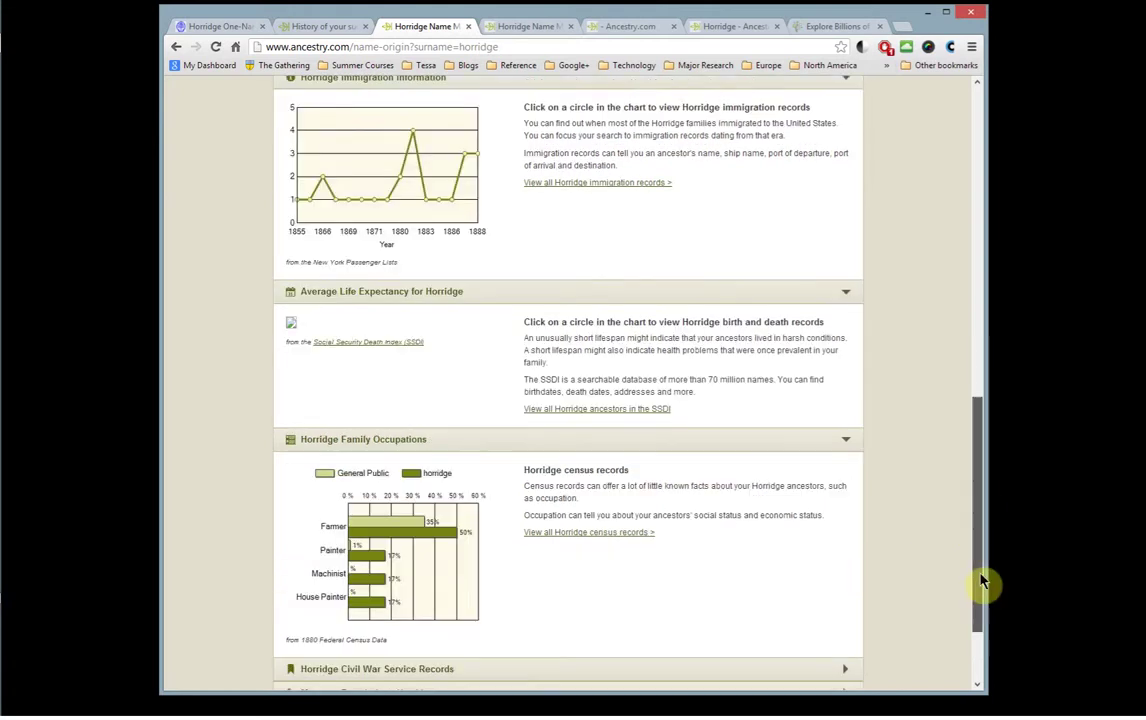
# Expand the Horridge Civil War Service Records and the Horridge message board, and look through the board's thread list.
pyautogui.scroll(-3, 850, 550)
pyautogui.click(847, 549)
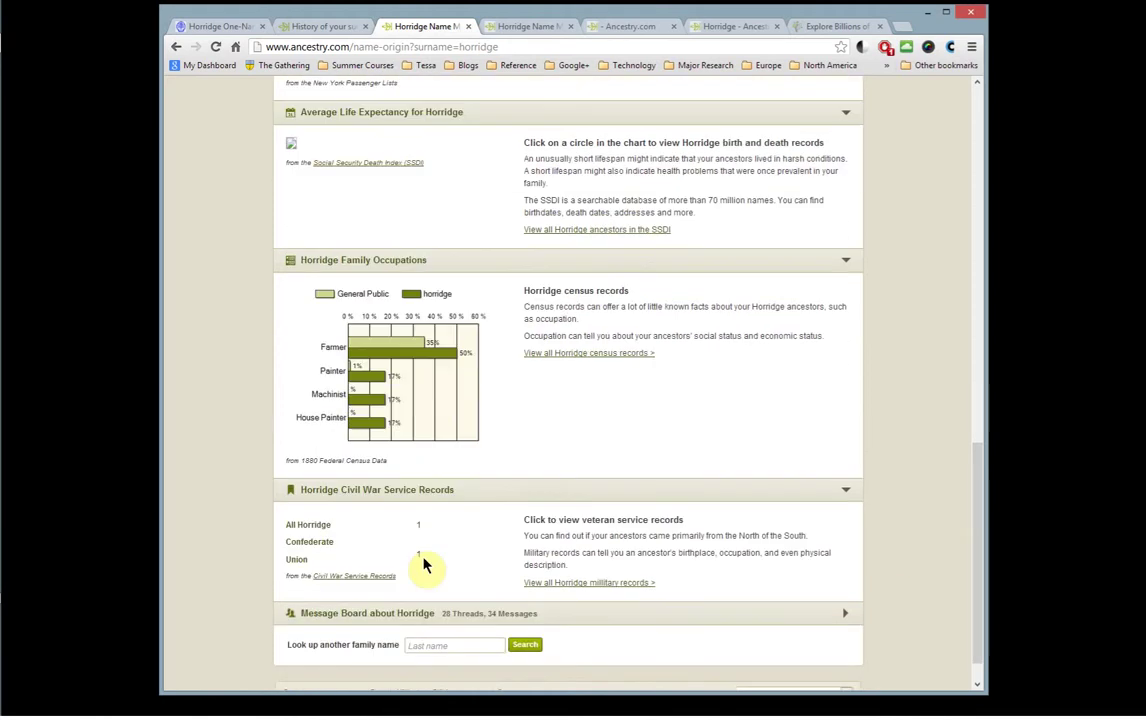
pyautogui.click(847, 617)
pyautogui.moveTo(977, 546); pyautogui.dragTo(976, 590)
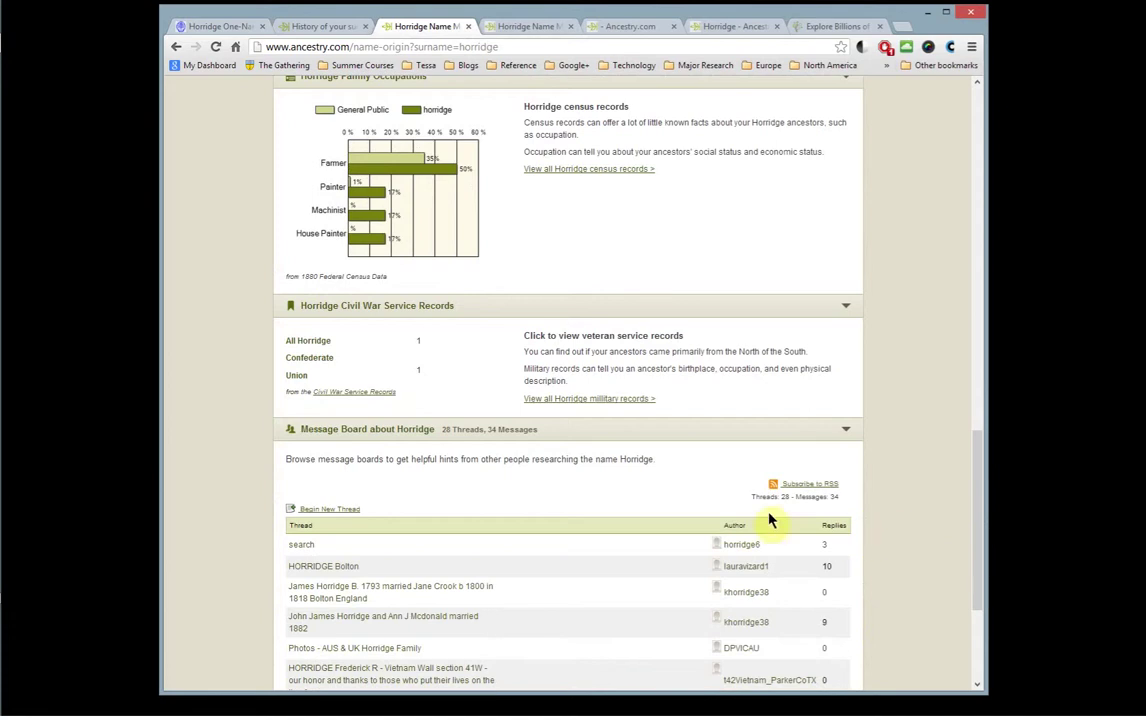
pyautogui.moveTo(980, 530); pyautogui.dragTo(985, 635)
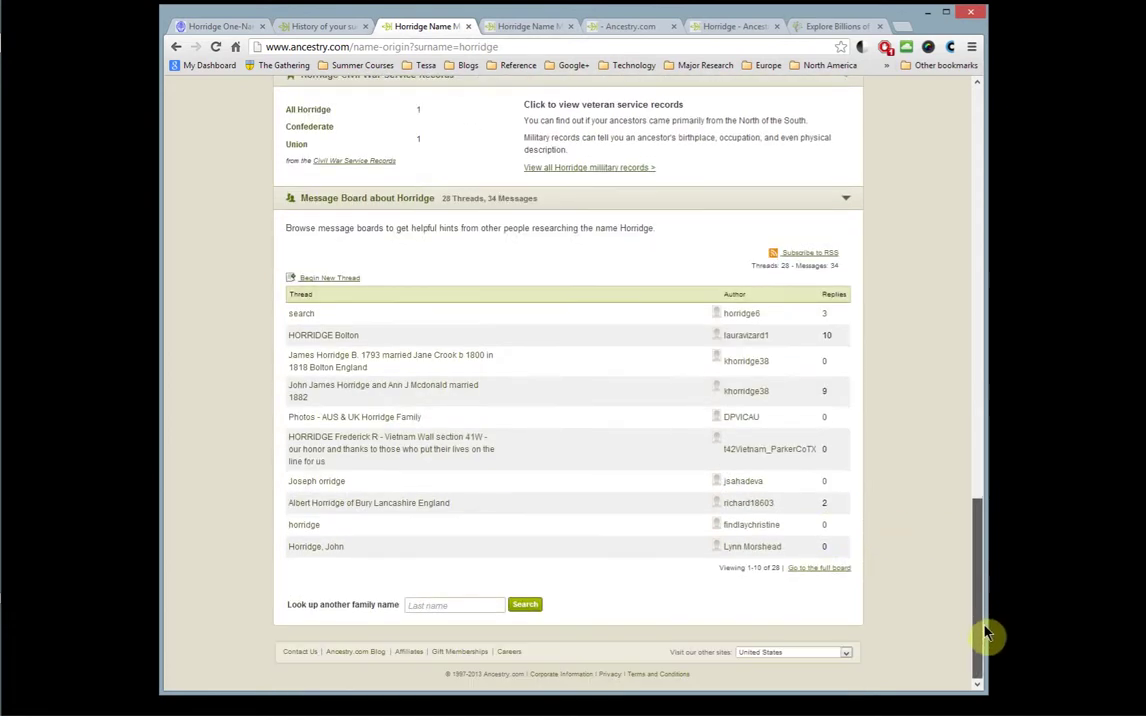
# Display the "search" thread from the full Horridge message board in flat view and read through its replies.
pyautogui.click(827, 568)
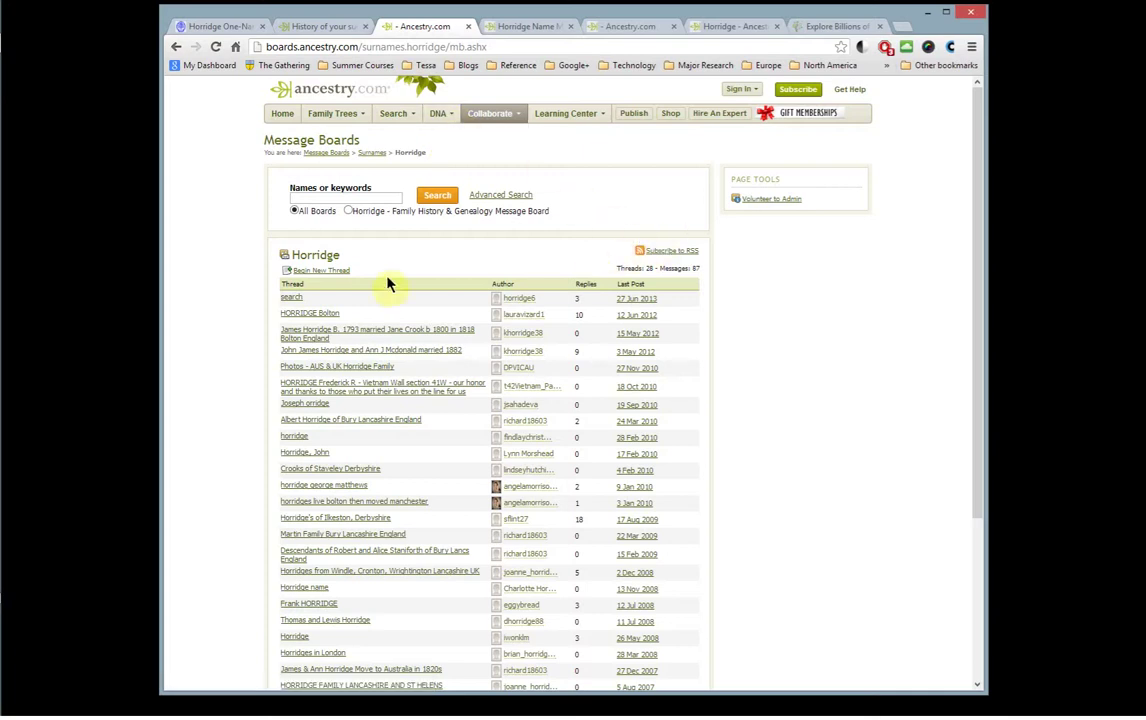
pyautogui.click(294, 299)
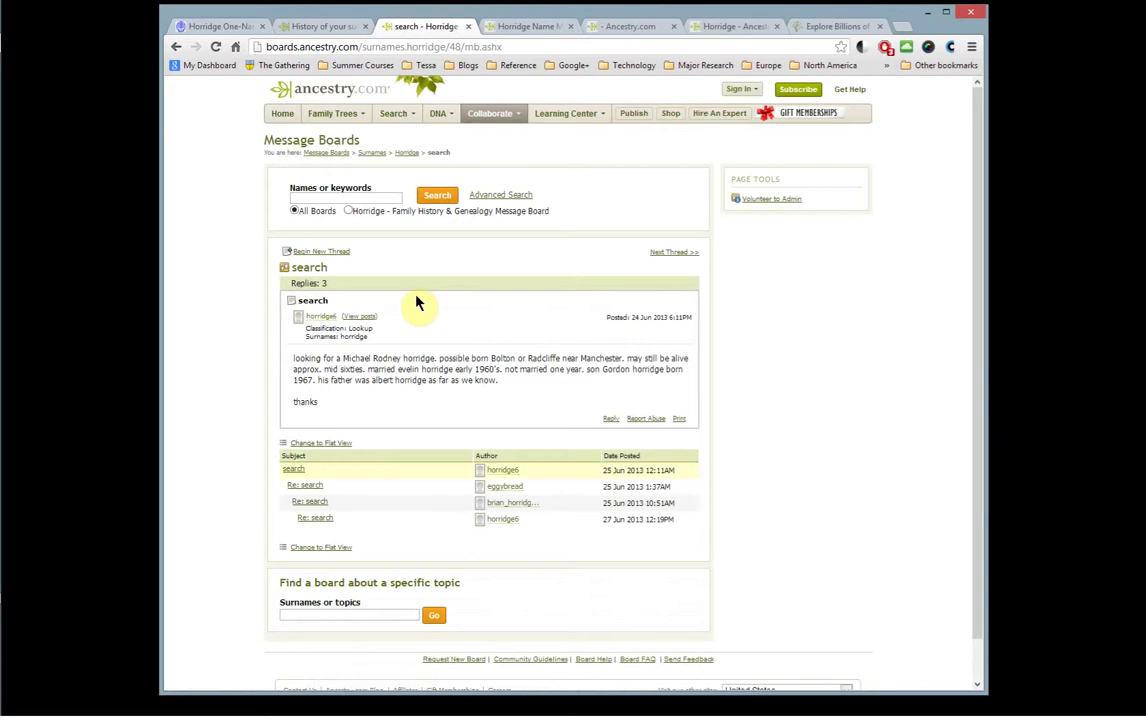
pyautogui.click(340, 444)
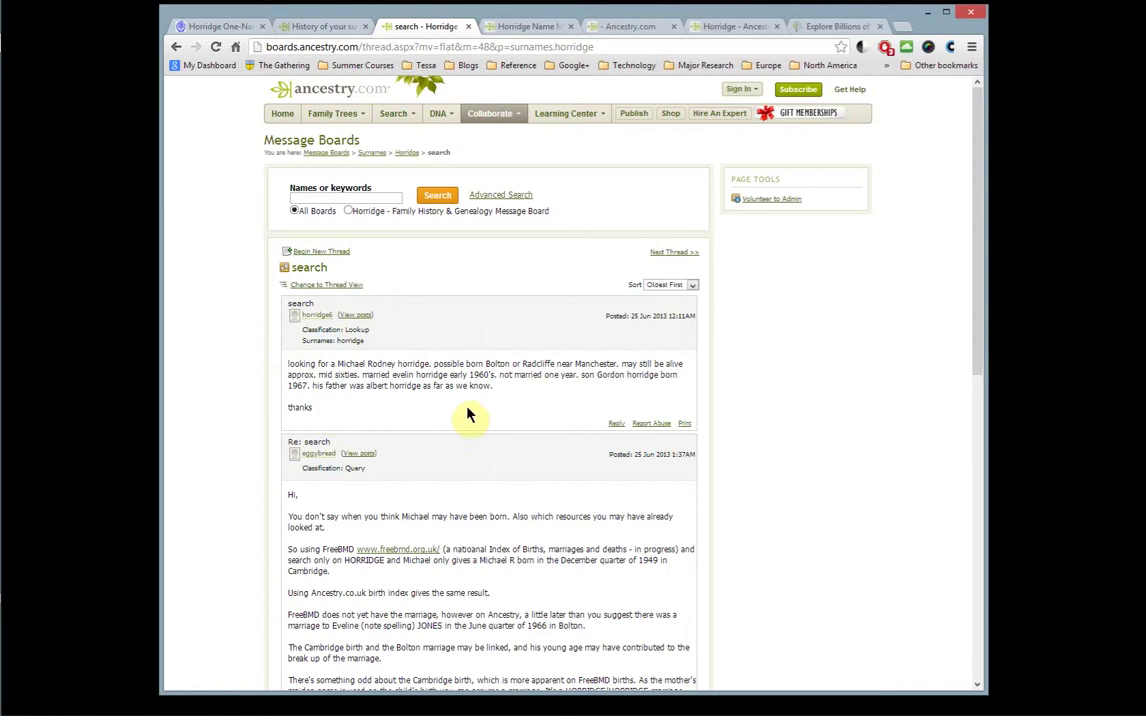
pyautogui.moveTo(976, 365); pyautogui.dragTo(979, 468)
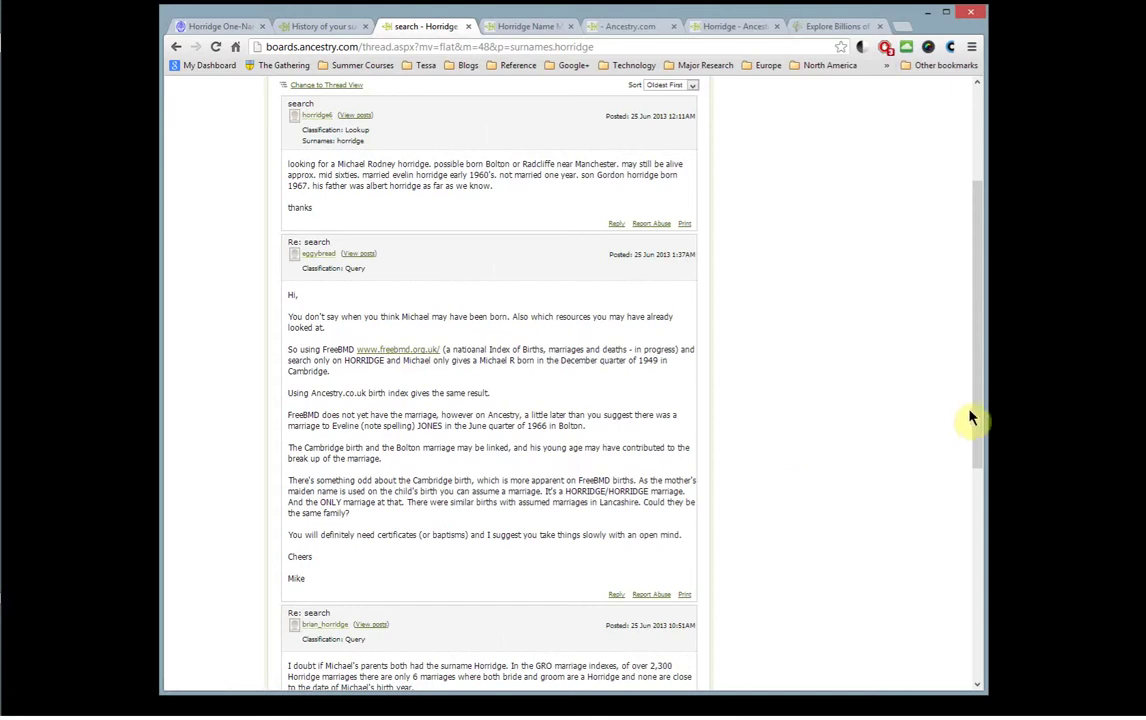
pyautogui.click(978, 443)
pyautogui.moveTo(978, 443); pyautogui.dragTo(978, 527)
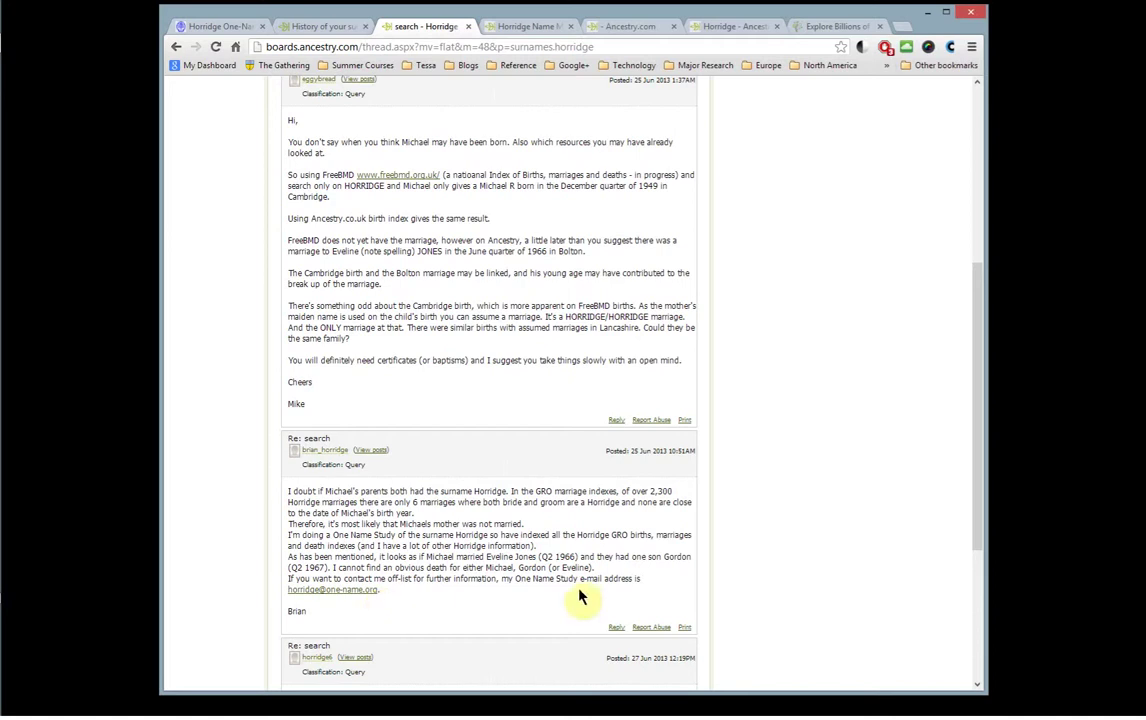
pyautogui.moveTo(980, 530); pyautogui.dragTo(988, 330)
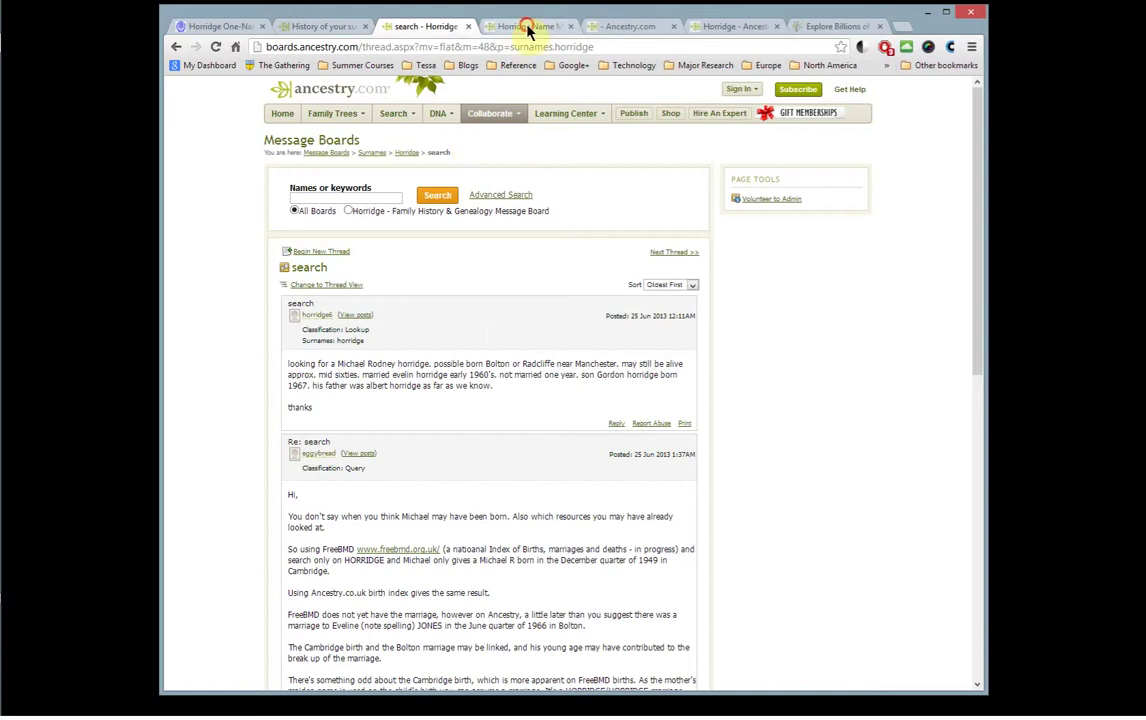
# Switch to Ancestry's 1880s Horridge results, list the individual records, and look over the 1880 United States Federal Census entries.
pyautogui.click(622, 28)
pyautogui.click(716, 28)
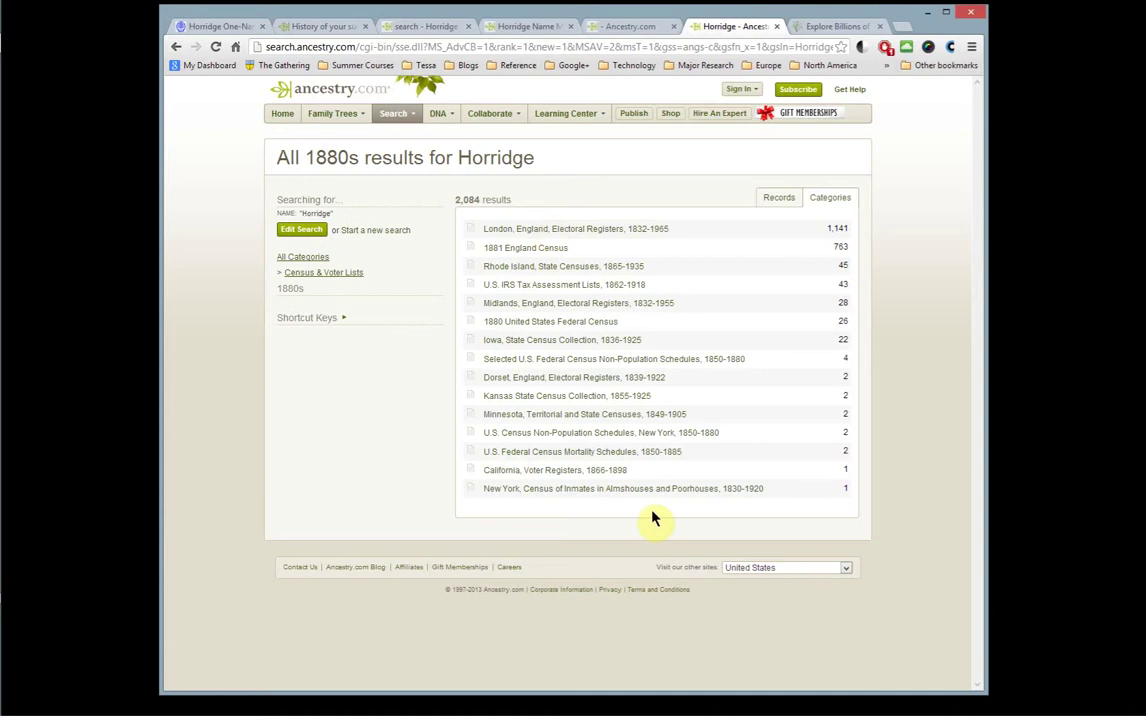
pyautogui.click(782, 198)
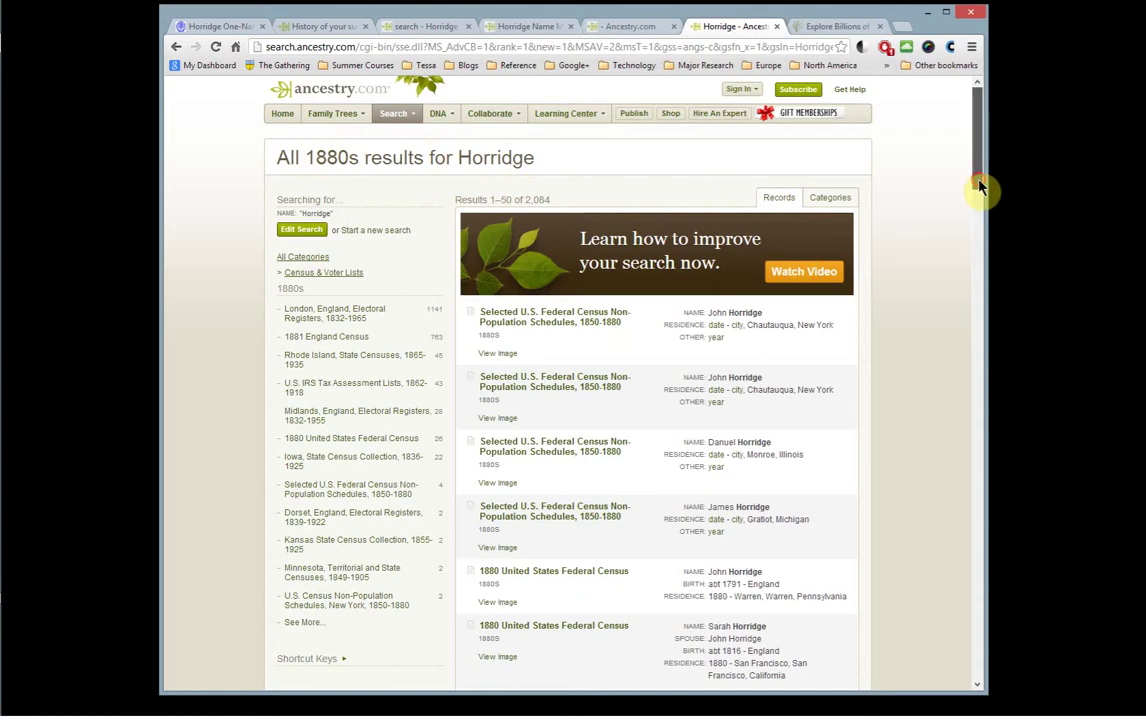
pyautogui.moveTo(979, 187); pyautogui.dragTo(983, 215)
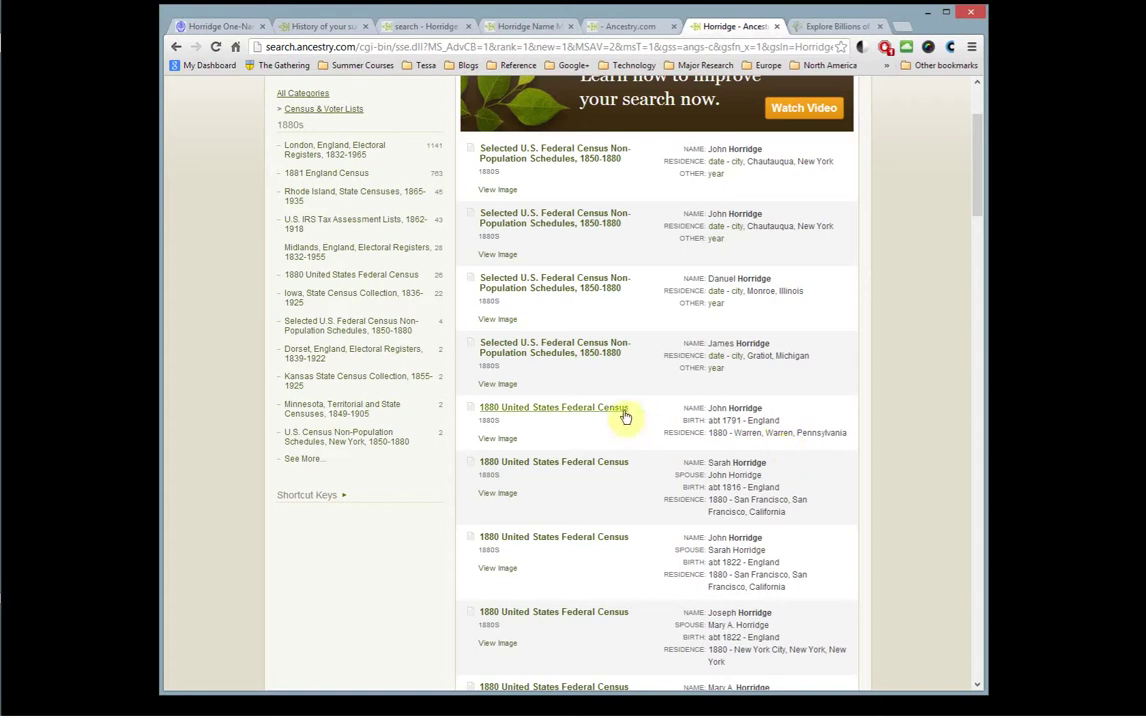
pyautogui.moveTo(624, 416)
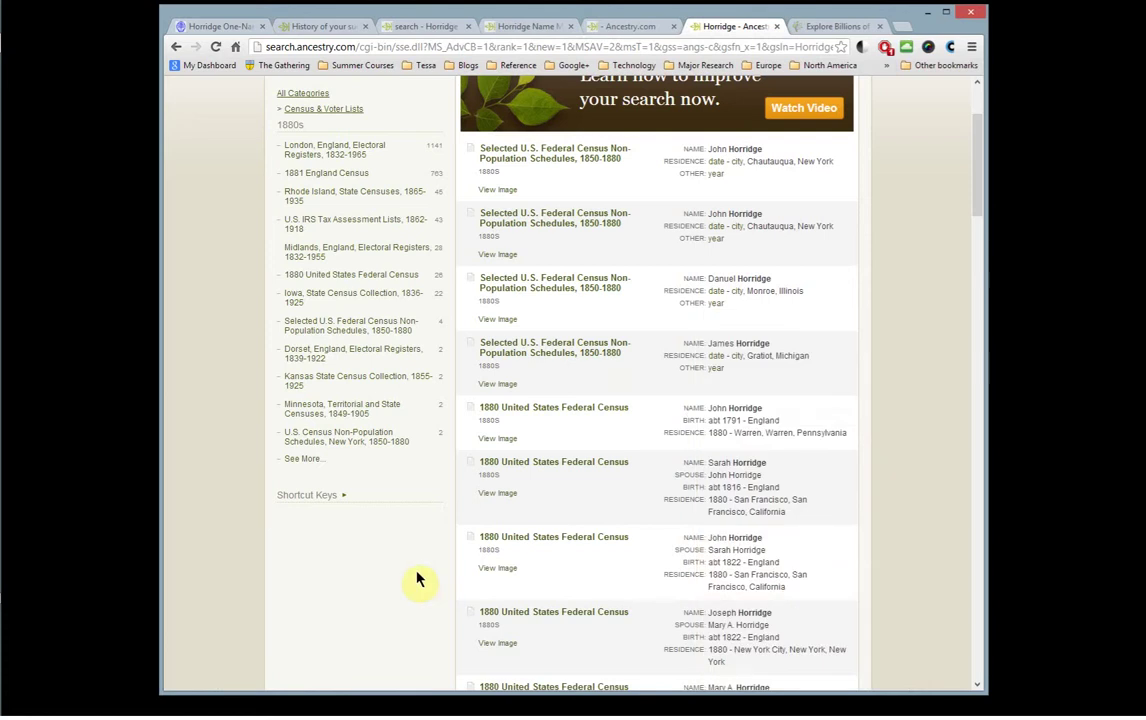
# Switch to FamilySearch and search its historical records for the last name horridge.
pyautogui.click(855, 30)
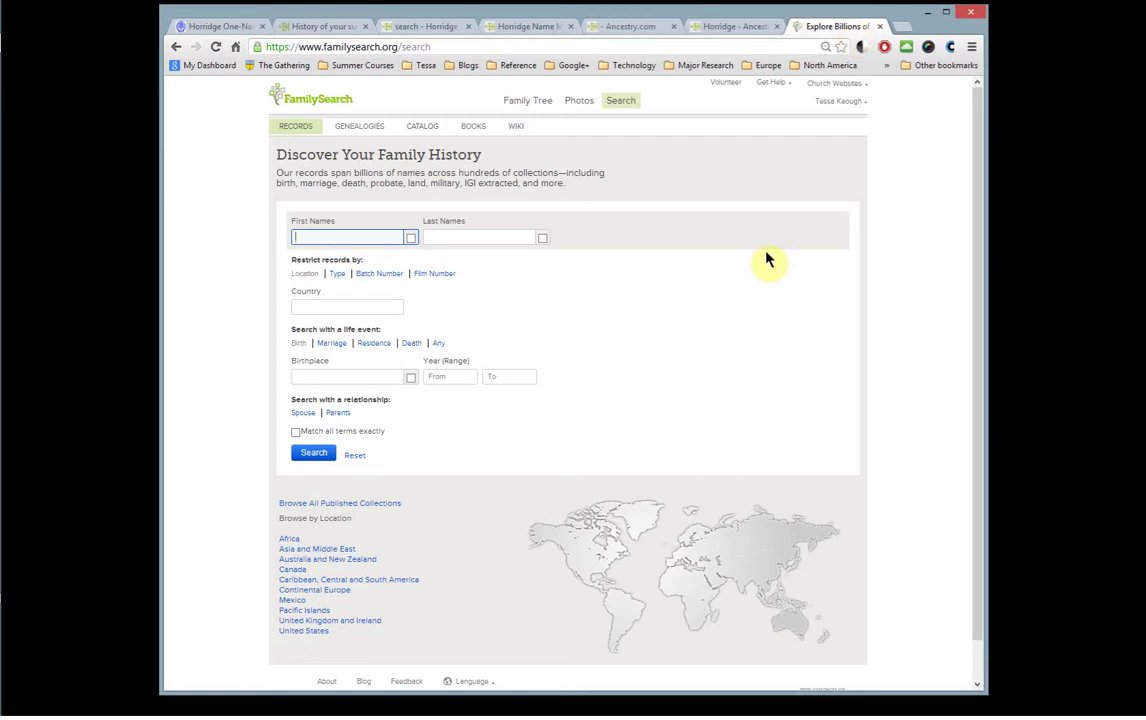
pyautogui.click(500, 237)
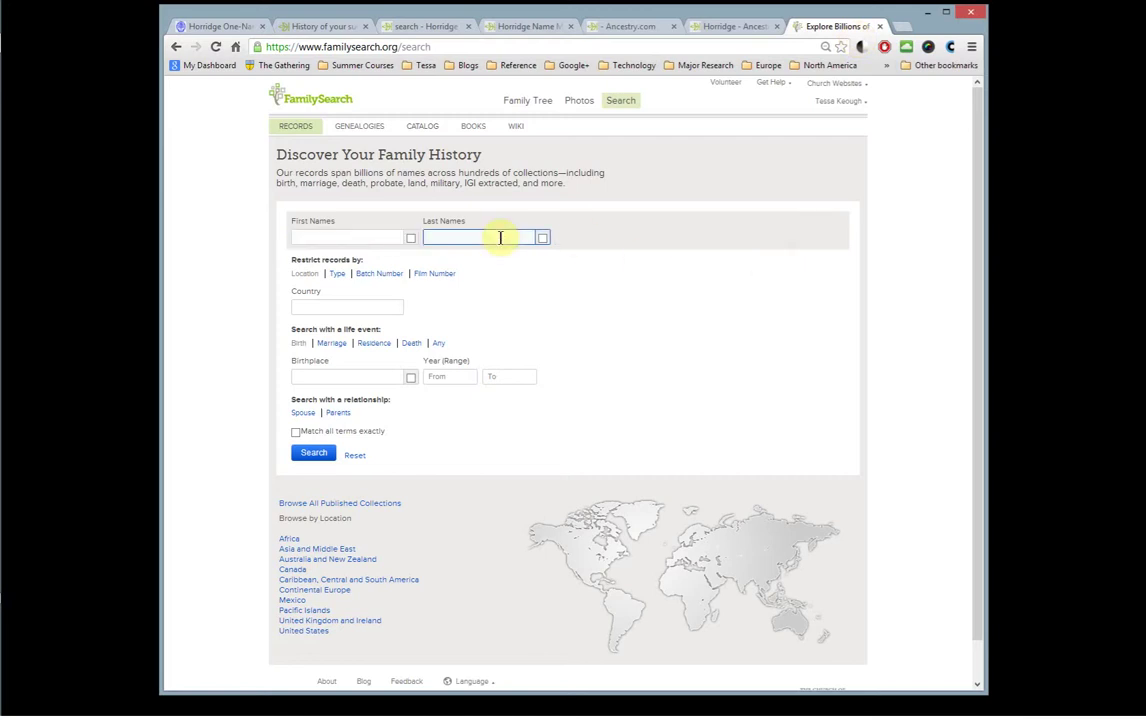
pyautogui.write('ho')
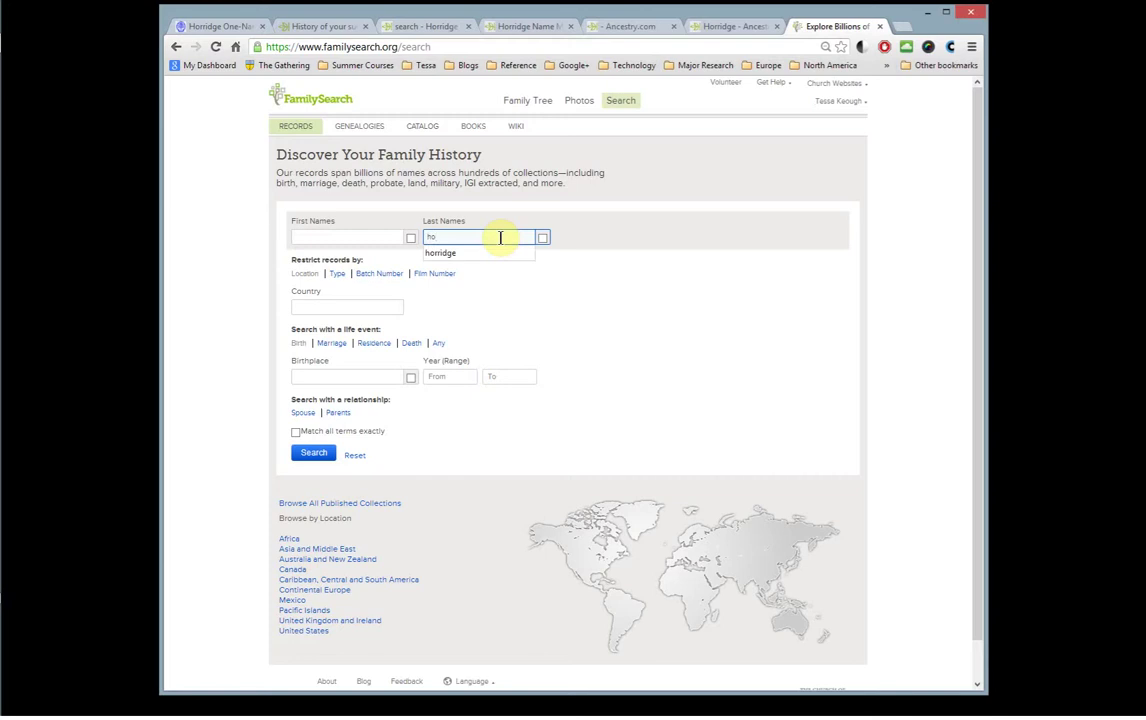
pyautogui.click(486, 256)
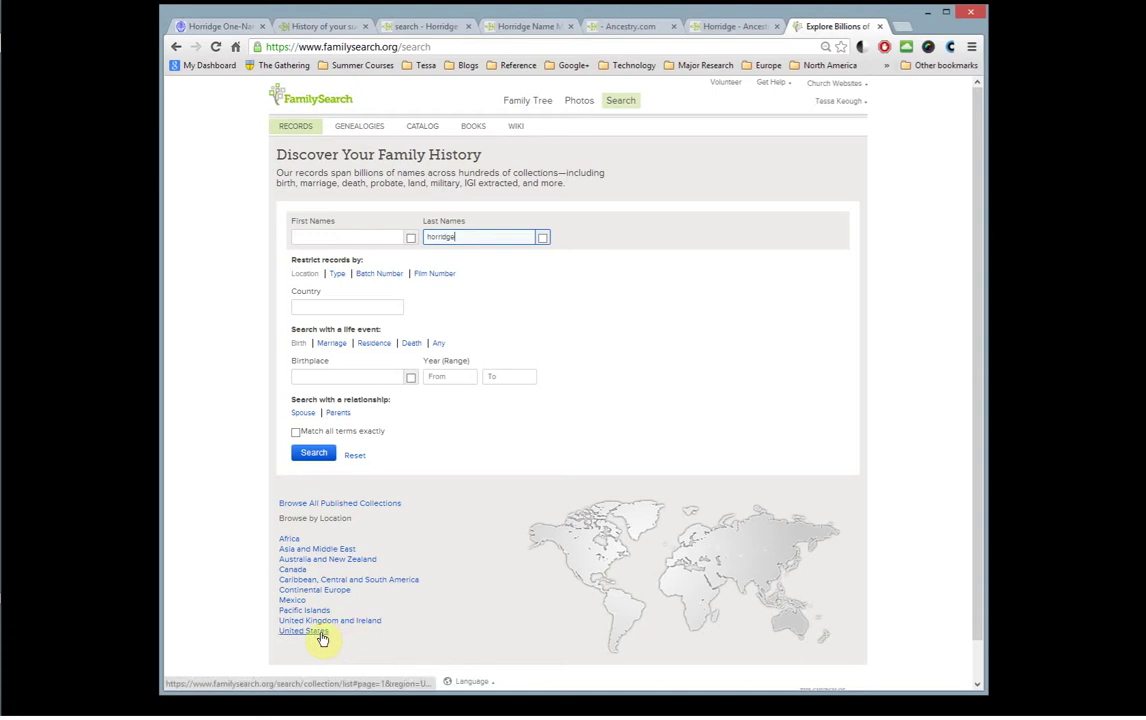
pyautogui.click(311, 457)
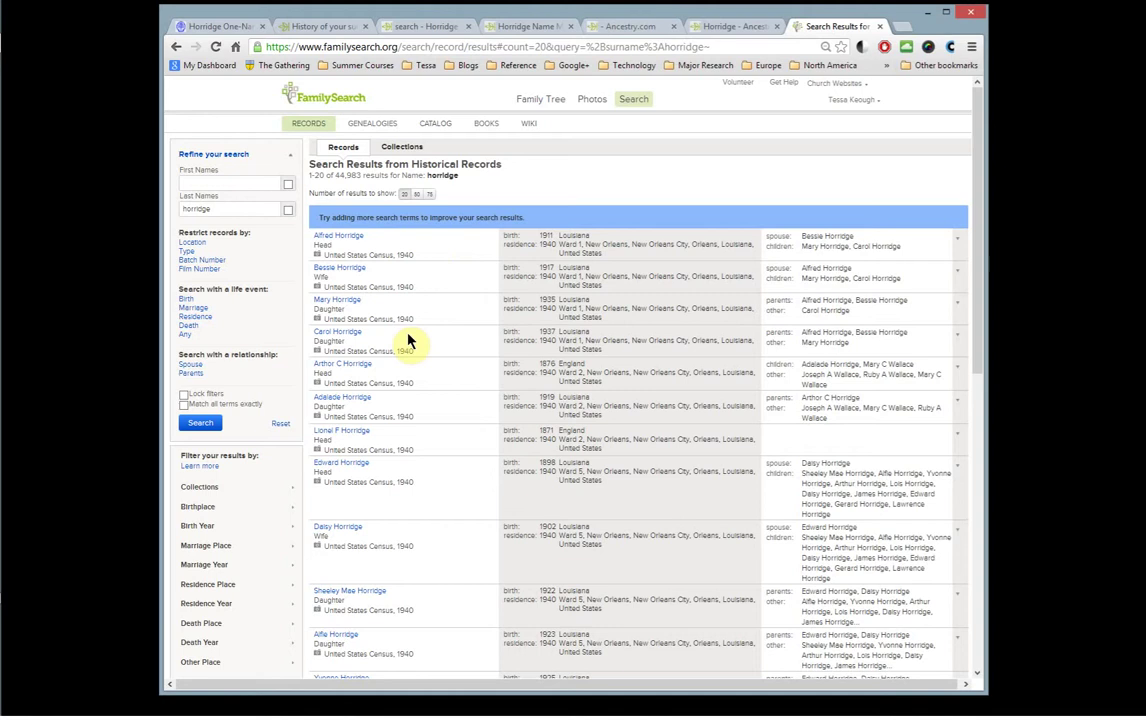
# View the Horridge results by collection and open United States Census, 1880 from the full Census & Lists listing.
pyautogui.click(291, 492)
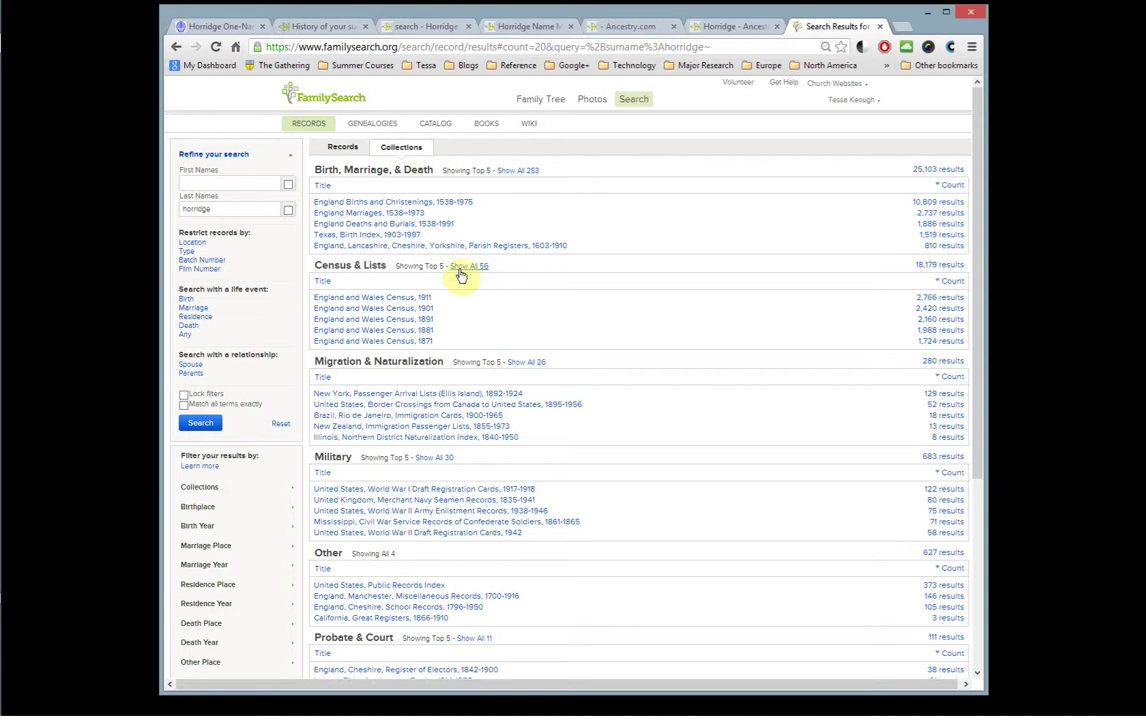
pyautogui.click(467, 268)
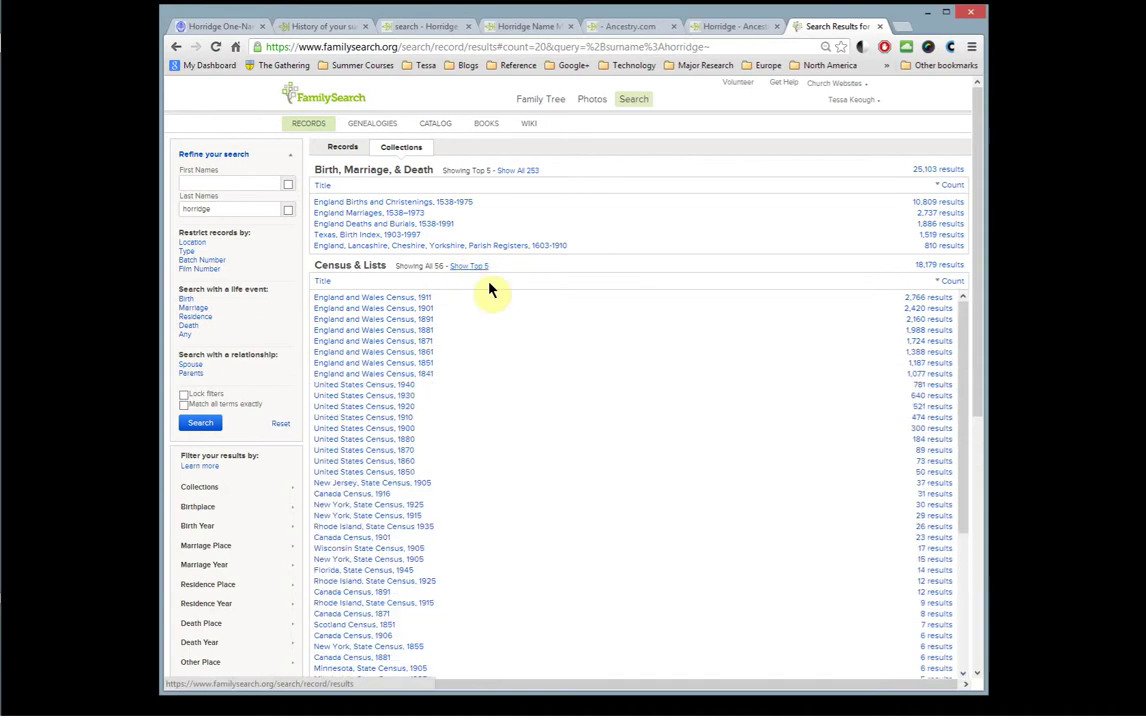
pyautogui.click(405, 441)
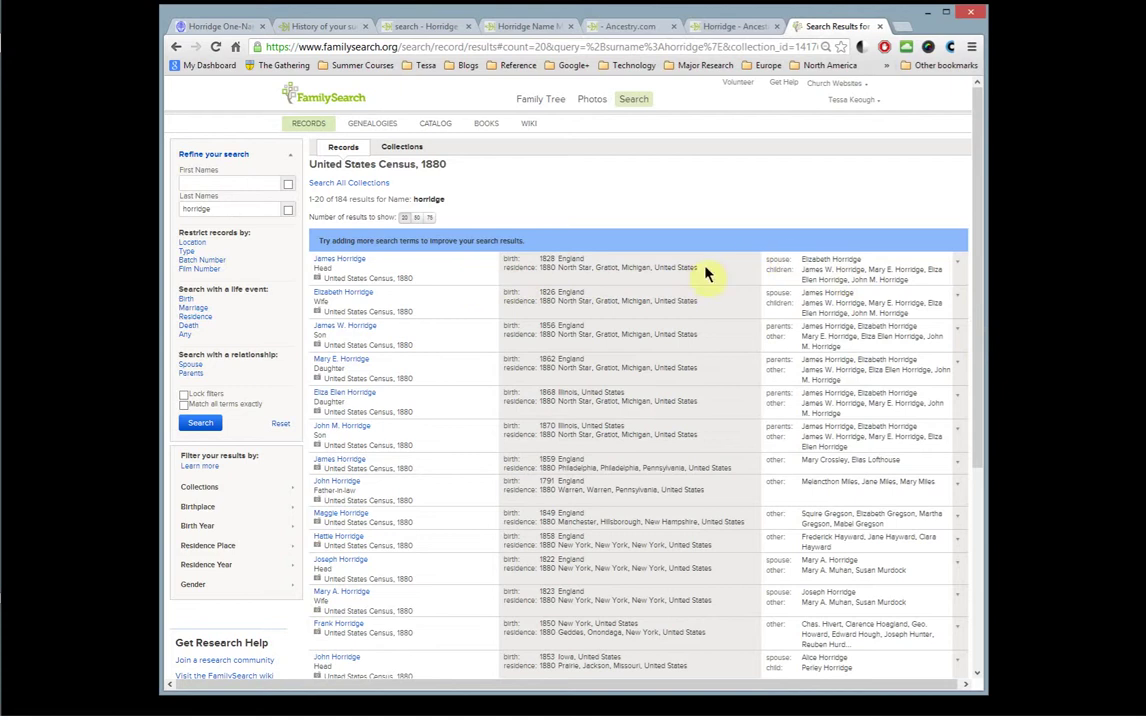
# Expand the first 1880 census result's details and open its full person record to read the household and citation.
pyautogui.click(958, 261)
pyautogui.moveTo(980, 287); pyautogui.dragTo(981, 333)
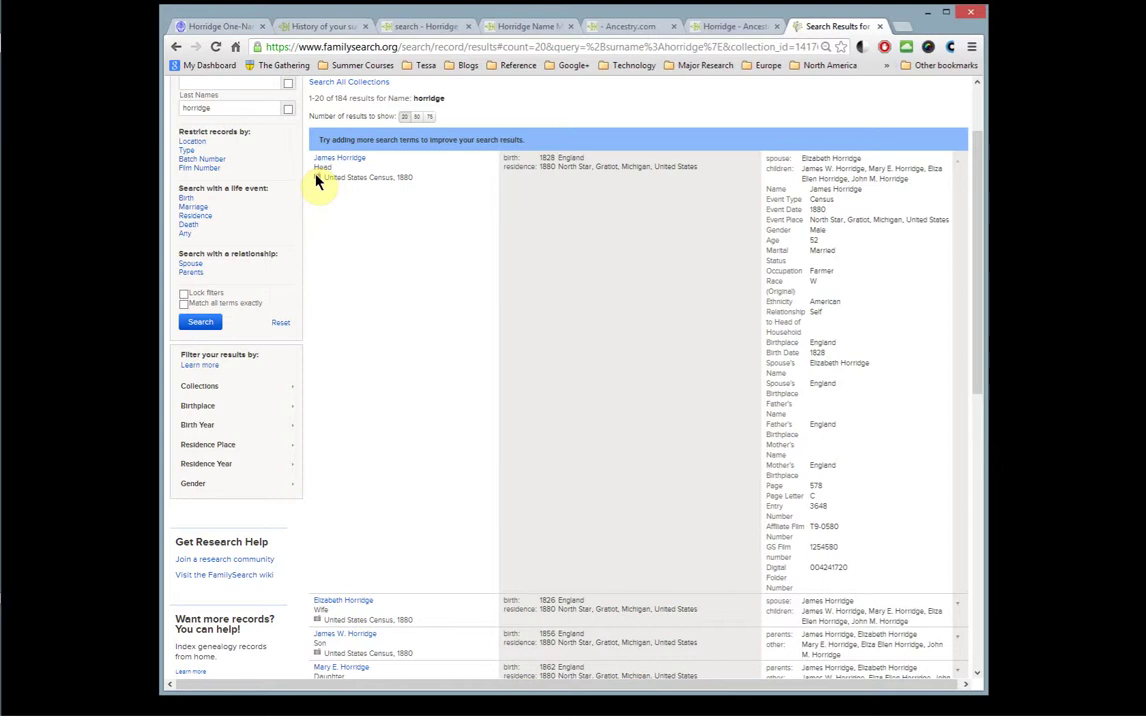
pyautogui.click(340, 160)
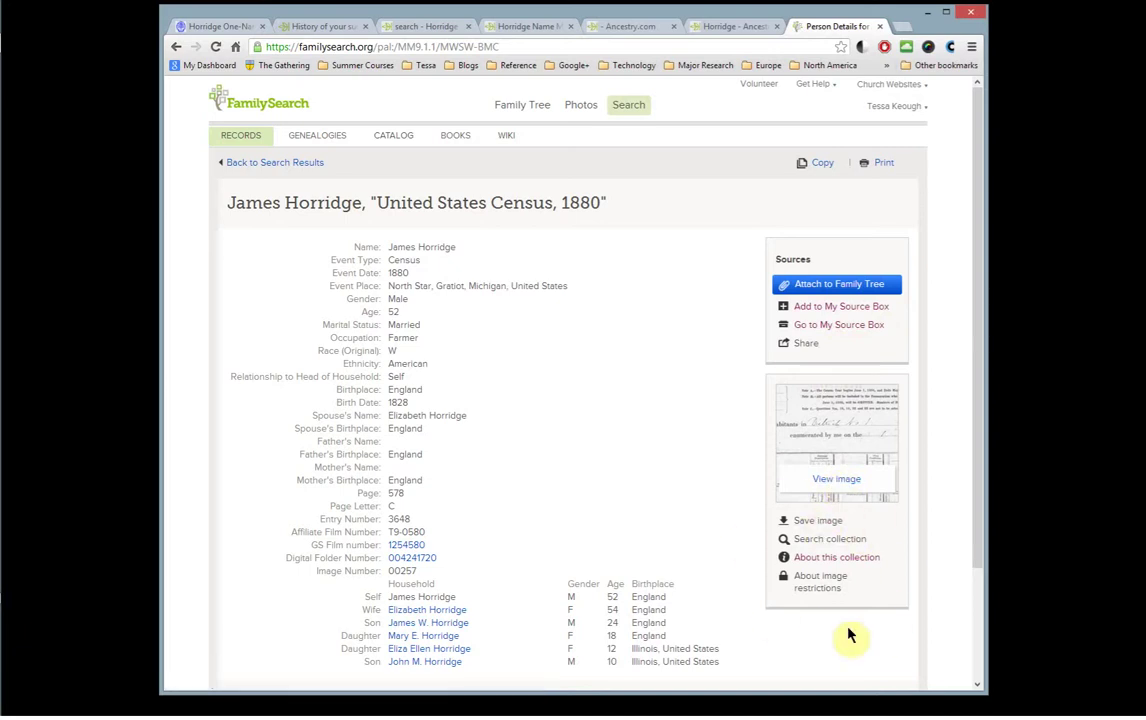
pyautogui.moveTo(978, 513); pyautogui.dragTo(985, 559)
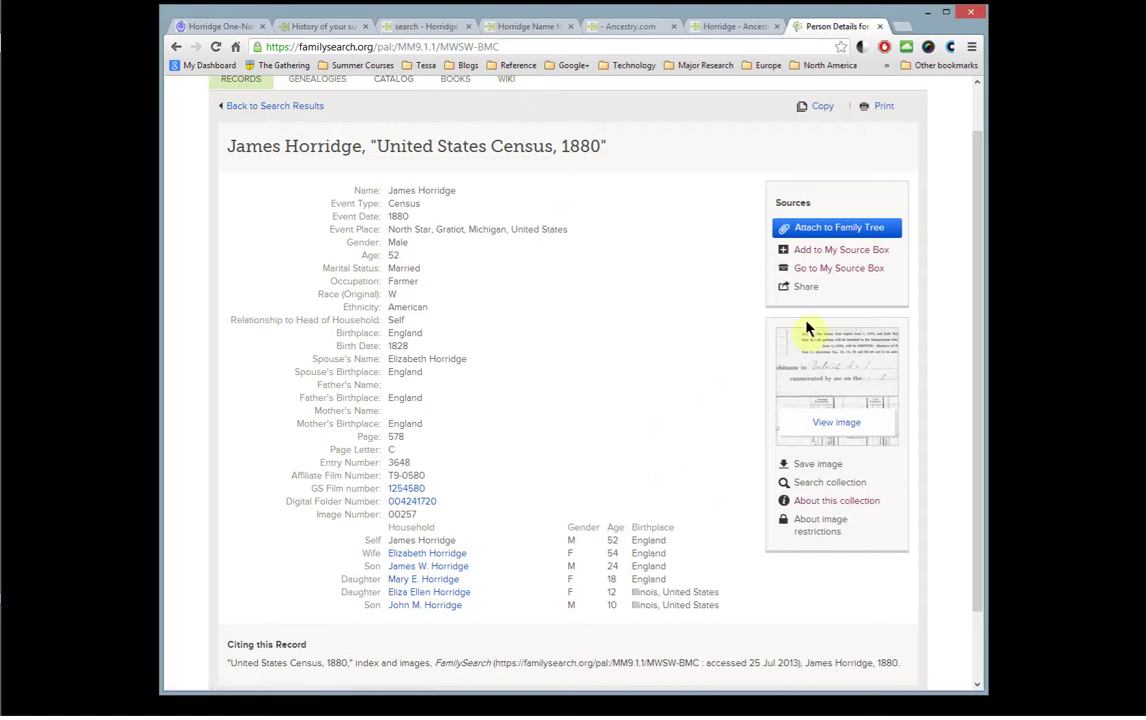
# Open the record's original census page image, view its heading, and enlarge the rows around the Horridge household.
pyautogui.click(829, 426)
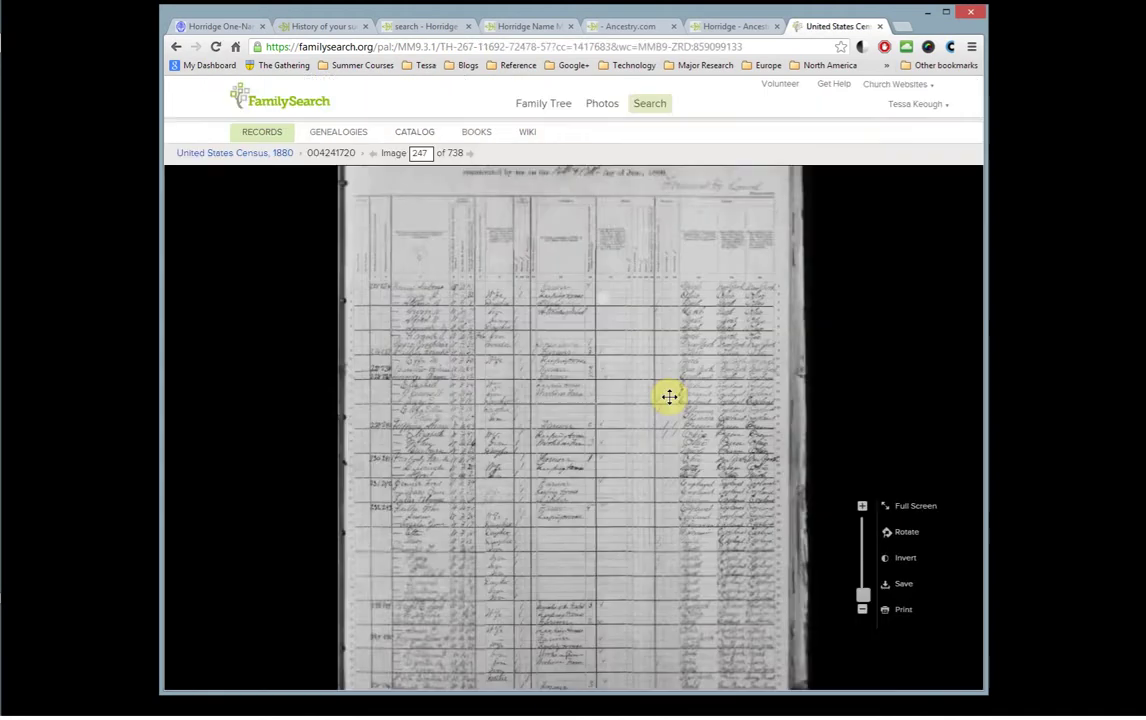
pyautogui.moveTo(670, 397); pyautogui.dragTo(658, 521)
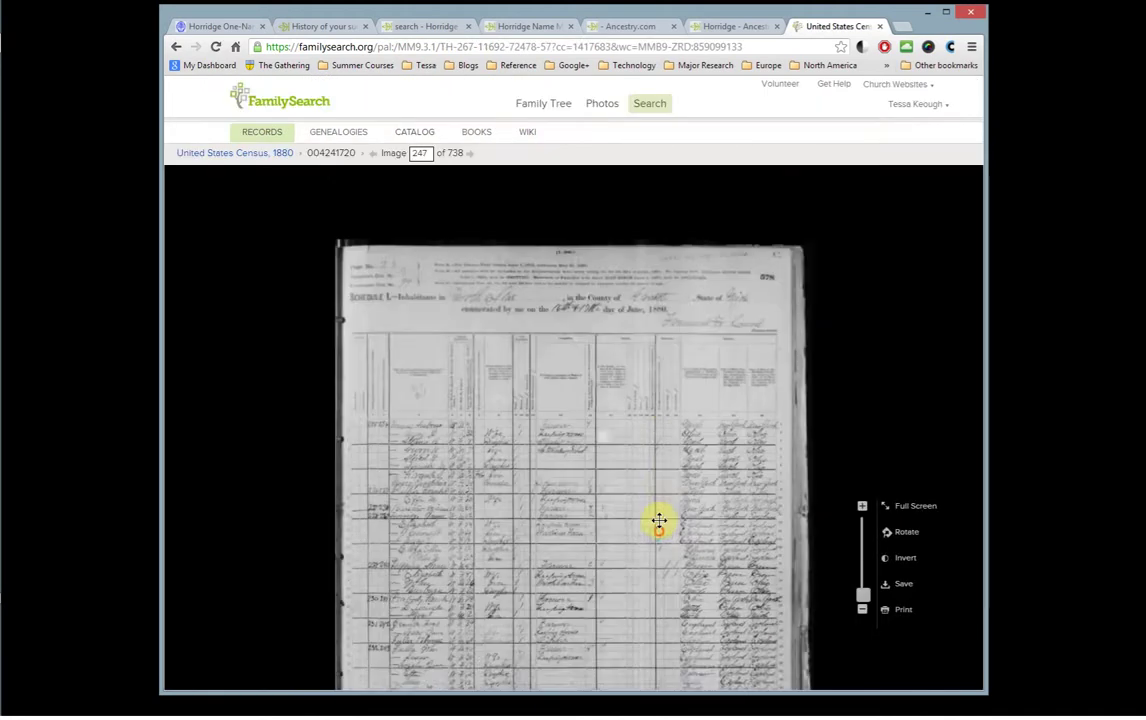
pyautogui.scroll(3, 655, 501)
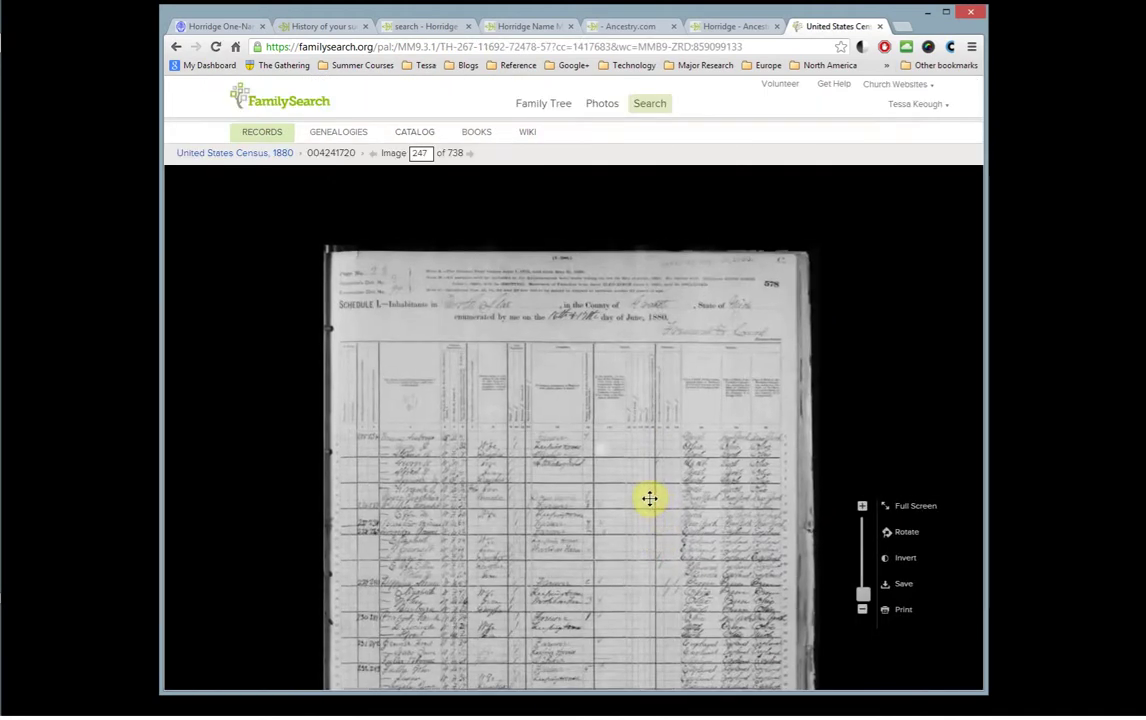
pyautogui.scroll(3, 650, 499)
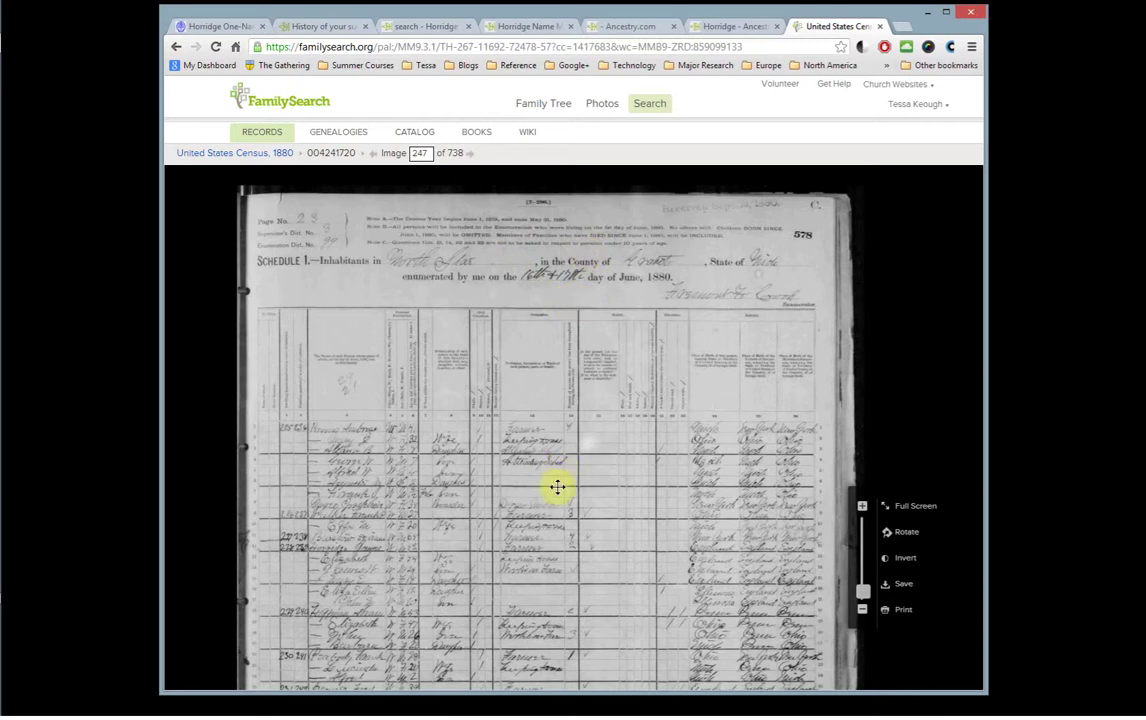
pyautogui.moveTo(555, 477); pyautogui.dragTo(545, 402)
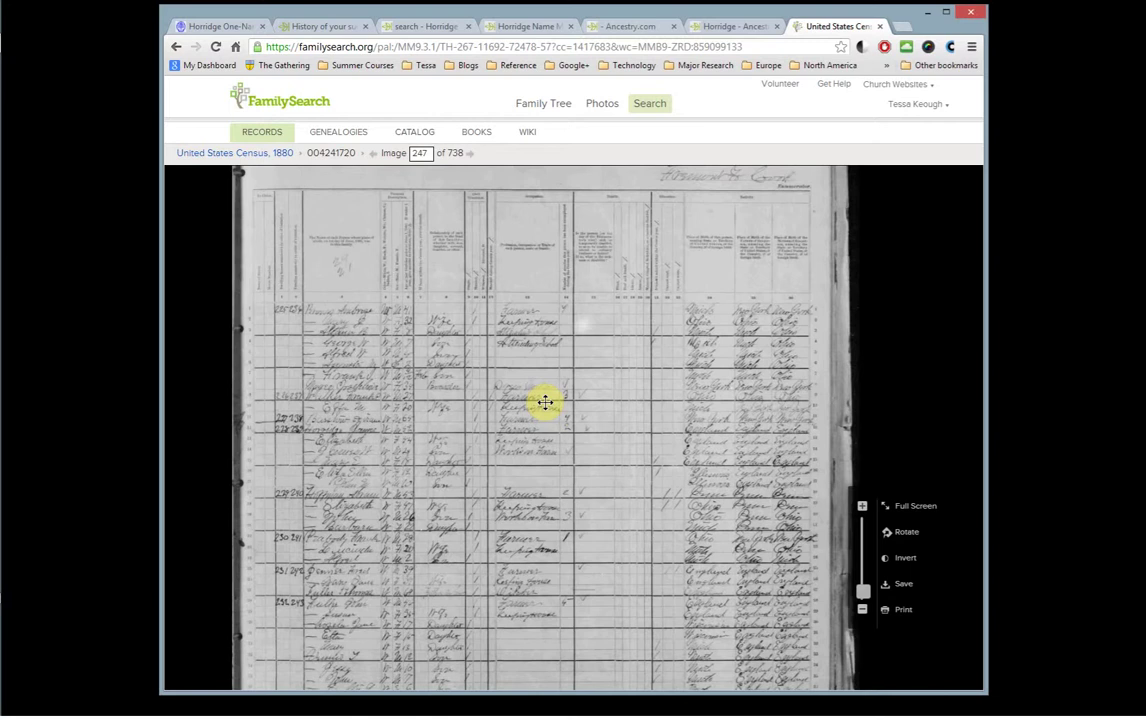
pyautogui.scroll(2, 543, 407)
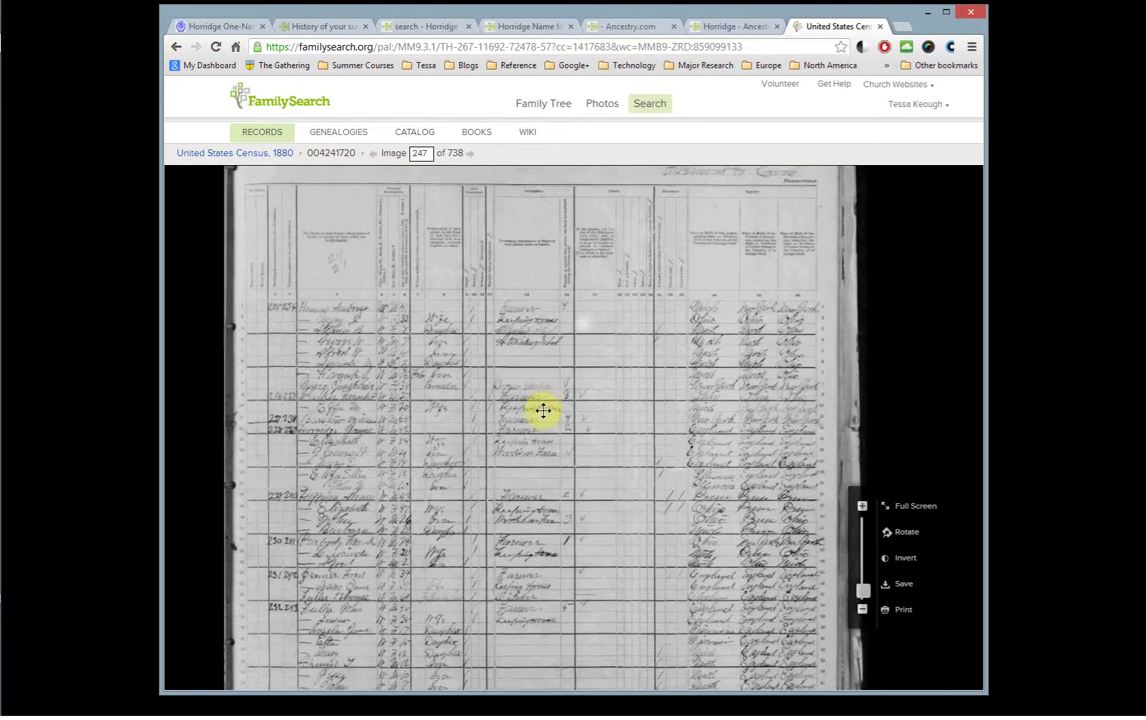
pyautogui.scroll(2, 543, 410)
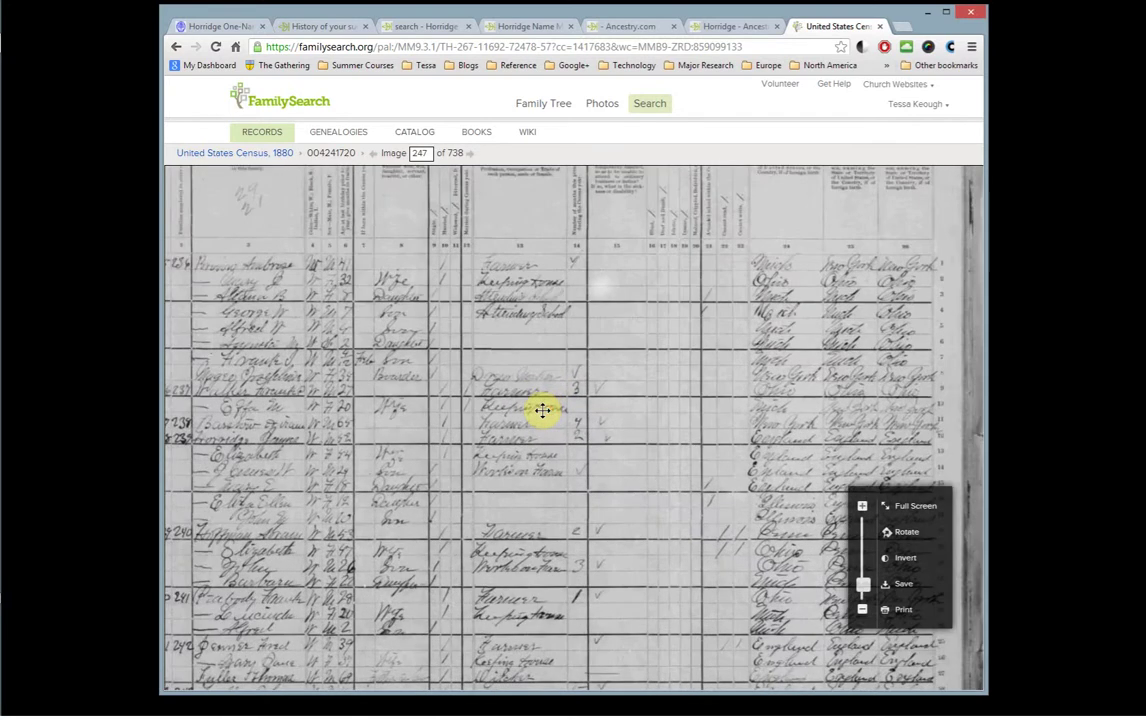
# Examine the Horridge household rows on the census image up close, from names and ages across to occupations and birthplaces.
pyautogui.moveTo(610, 422); pyautogui.dragTo(630, 425)
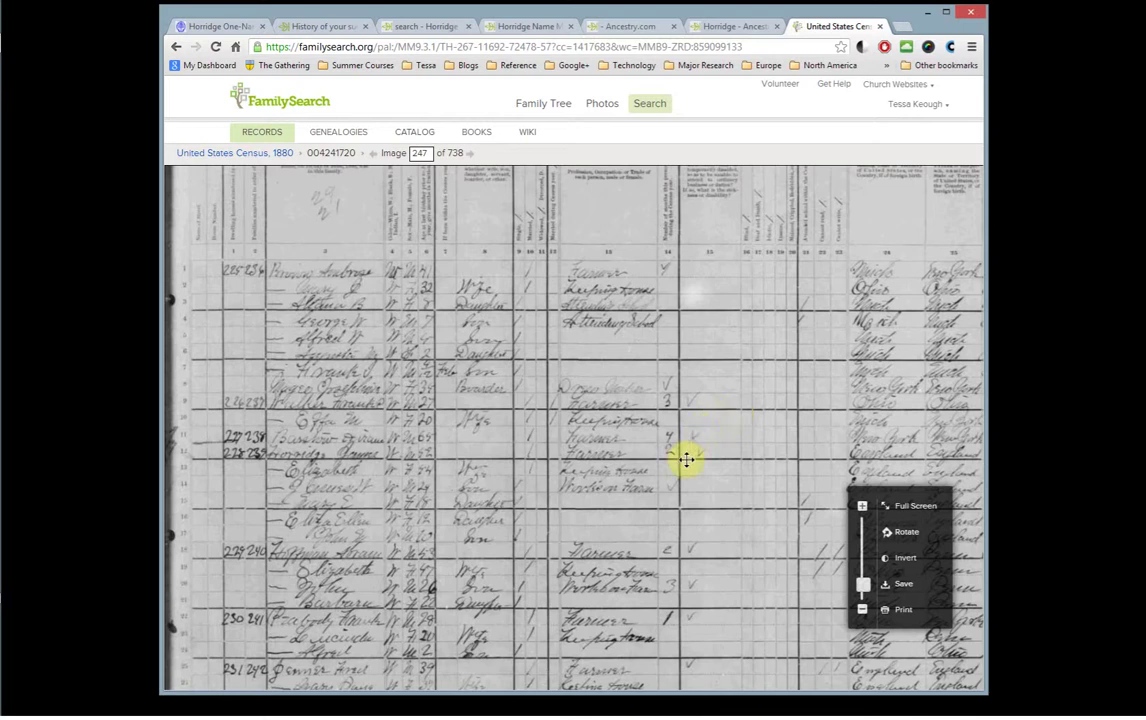
pyautogui.scroll(3, 392, 487)
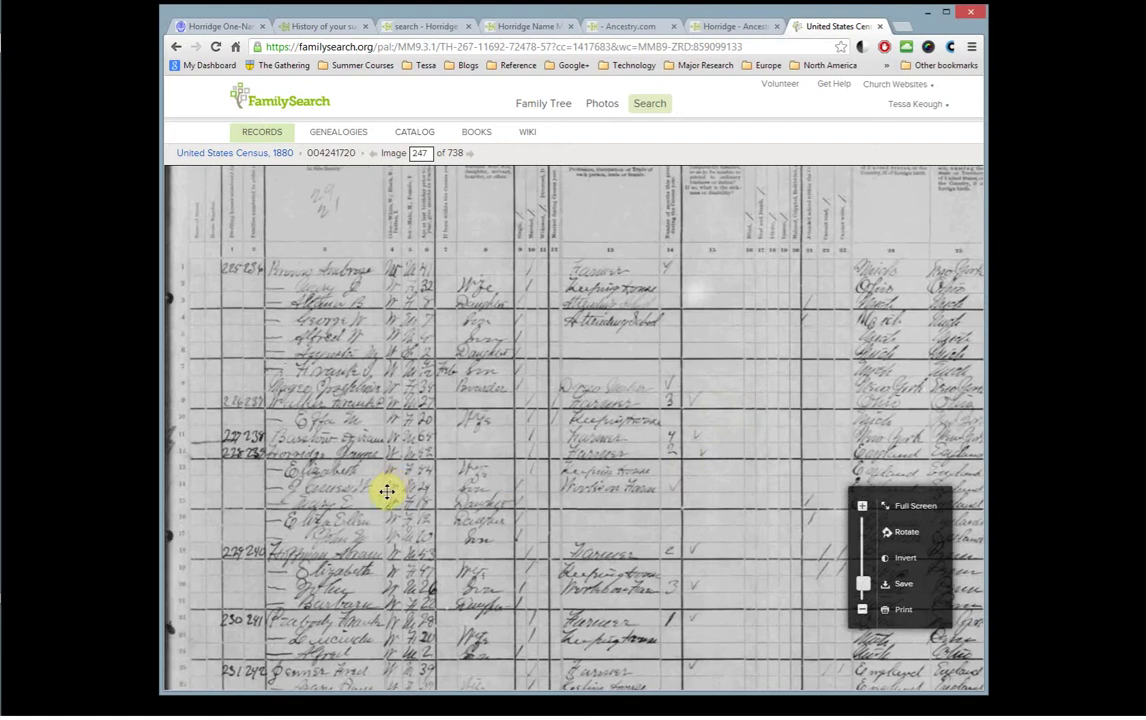
pyautogui.moveTo(384, 496); pyautogui.dragTo(443, 489)
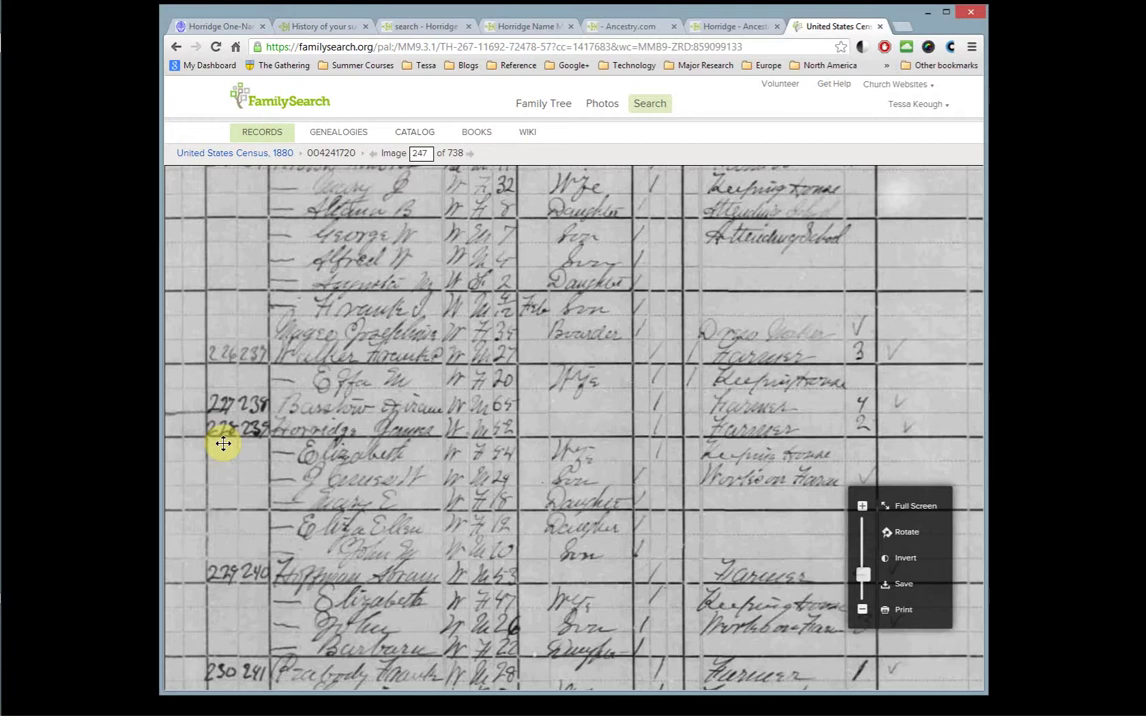
pyautogui.moveTo(284, 388); pyautogui.dragTo(307, 310)
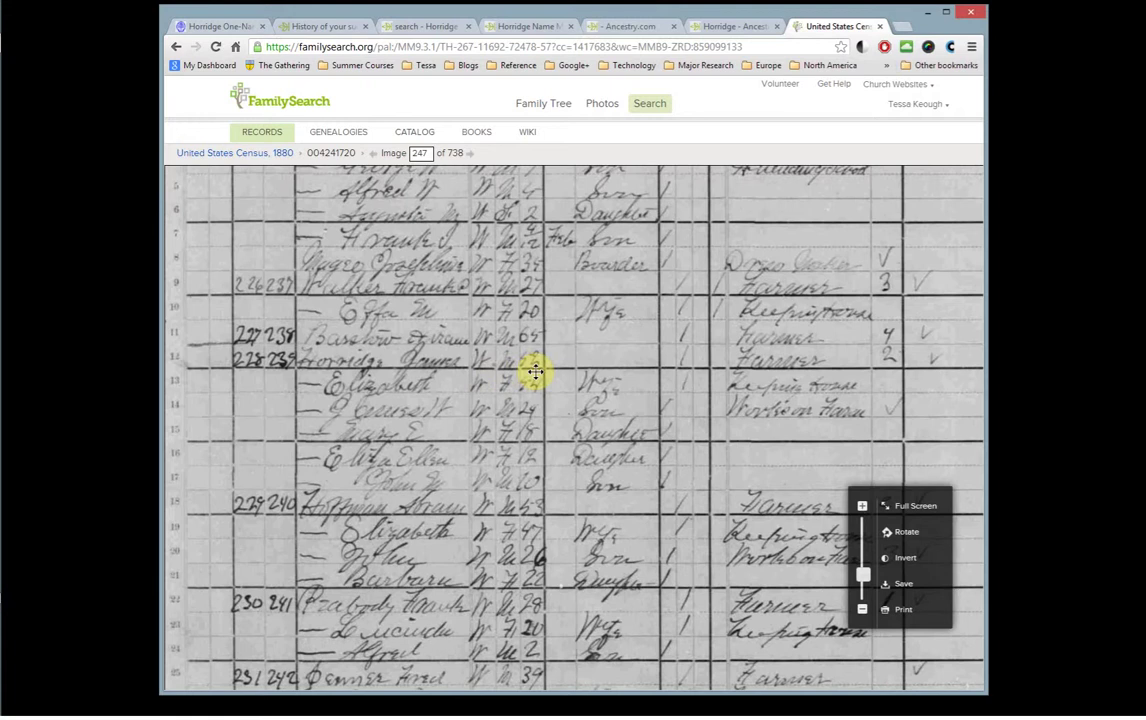
pyautogui.moveTo(670, 373); pyautogui.dragTo(391, 361)
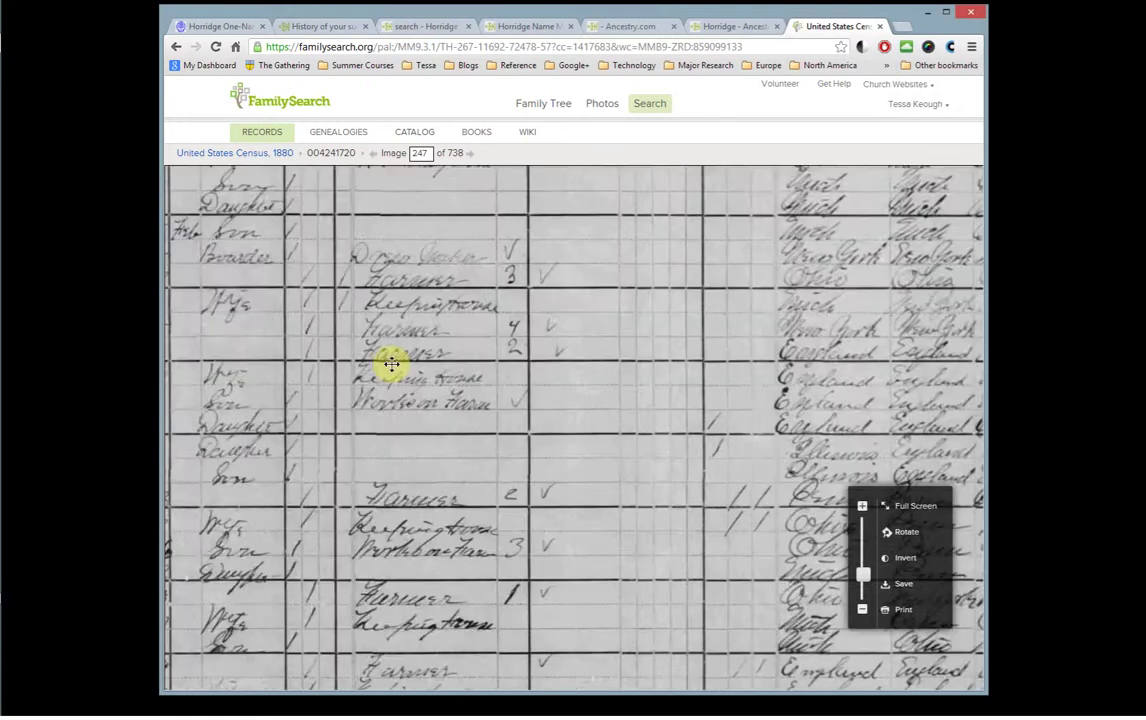
pyautogui.moveTo(593, 380); pyautogui.dragTo(518, 379)
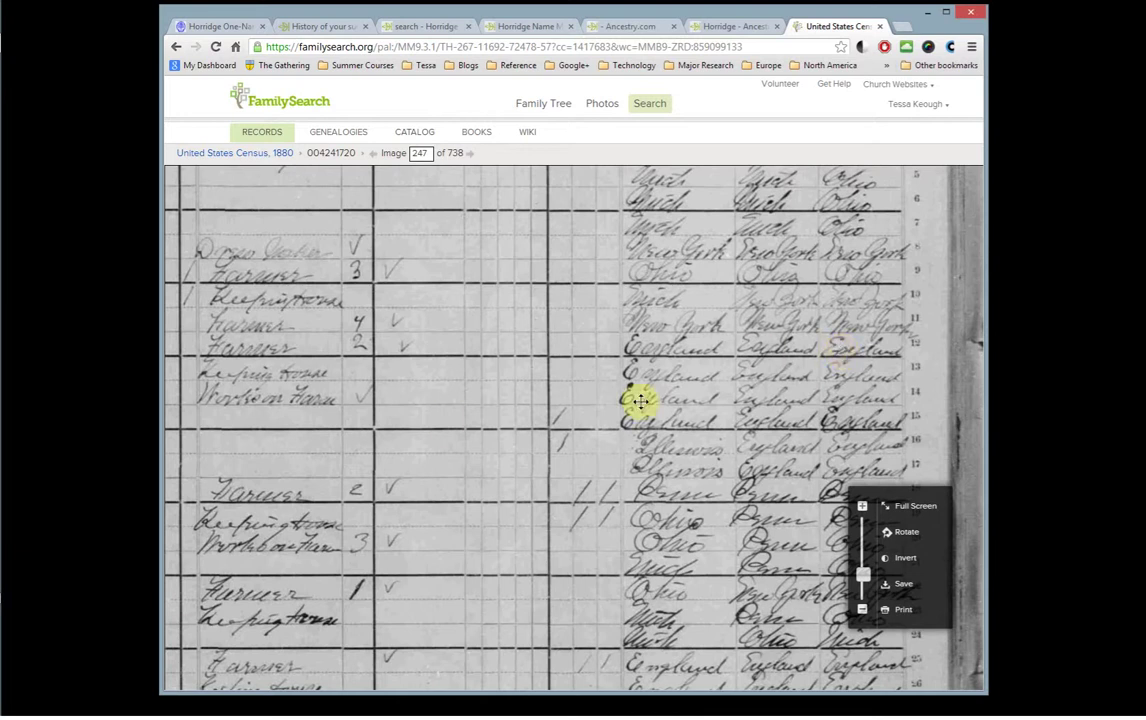
pyautogui.moveTo(438, 414); pyautogui.dragTo(795, 414)
pyautogui.moveTo(567, 401); pyautogui.dragTo(696, 401)
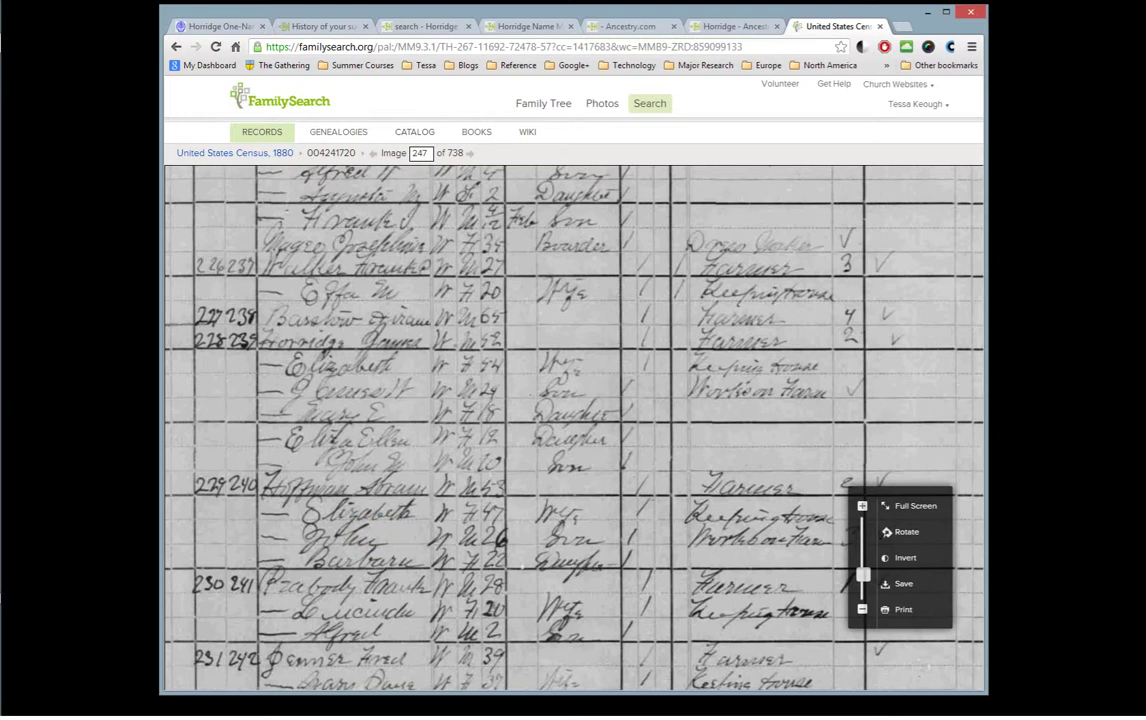
# Return from the census image to the Horridge search results and list every Census & Lists collection.
pyautogui.click(178, 48)
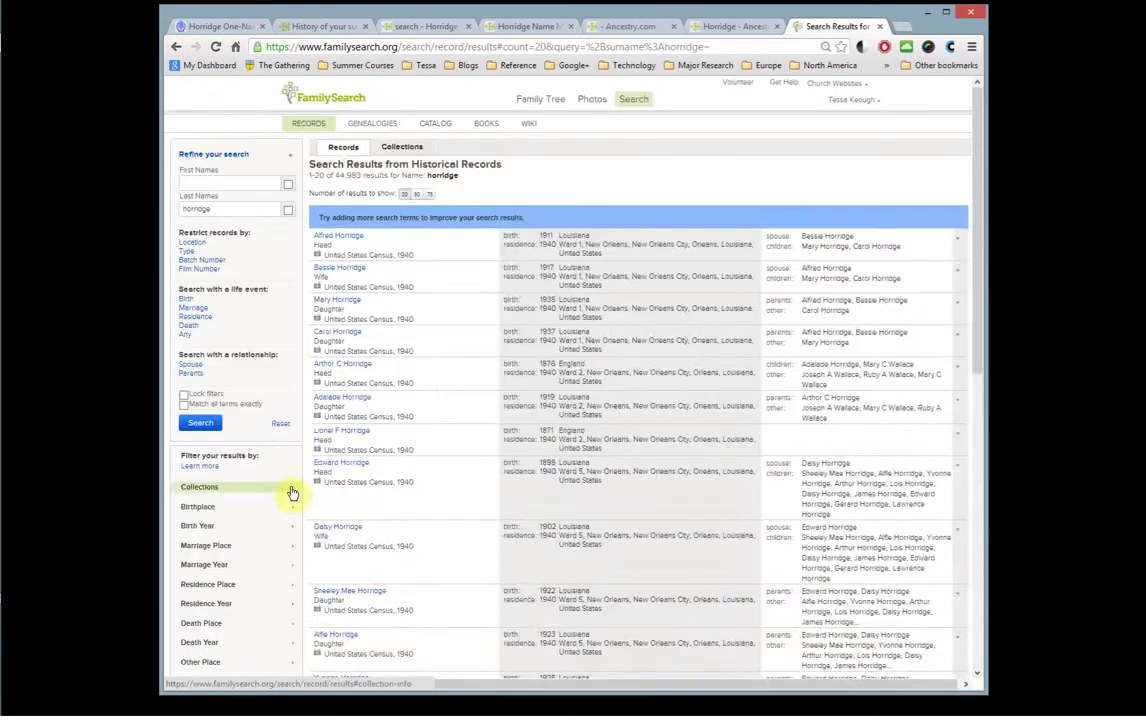
pyautogui.click(291, 489)
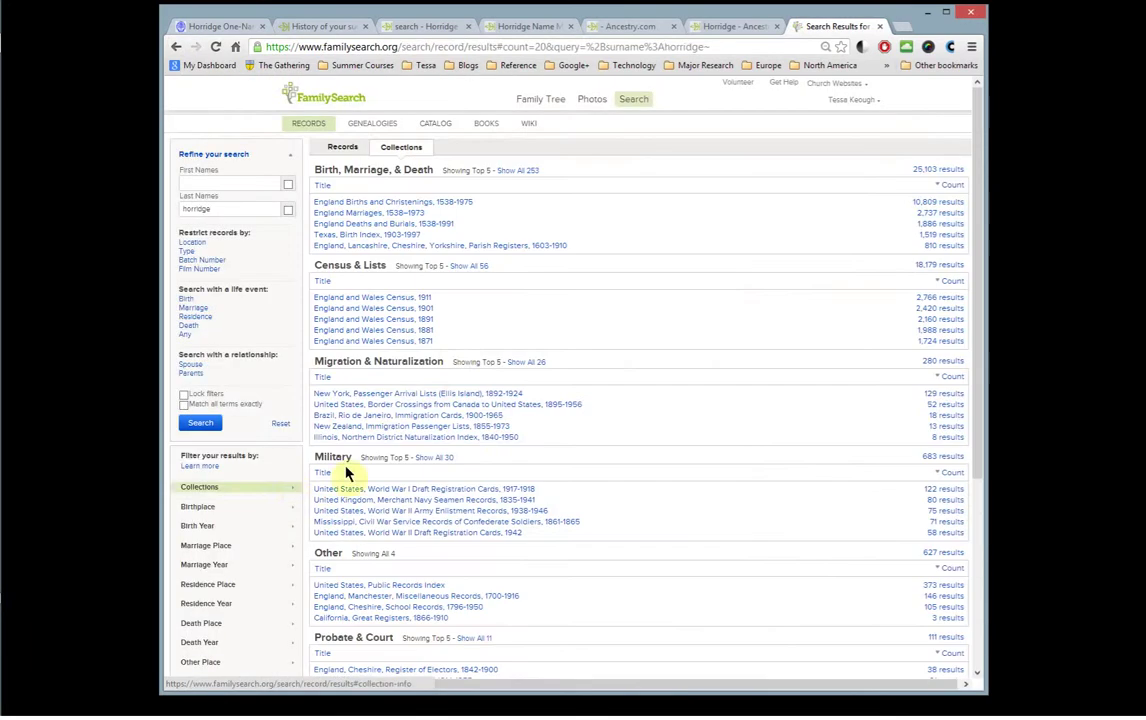
pyautogui.click(474, 266)
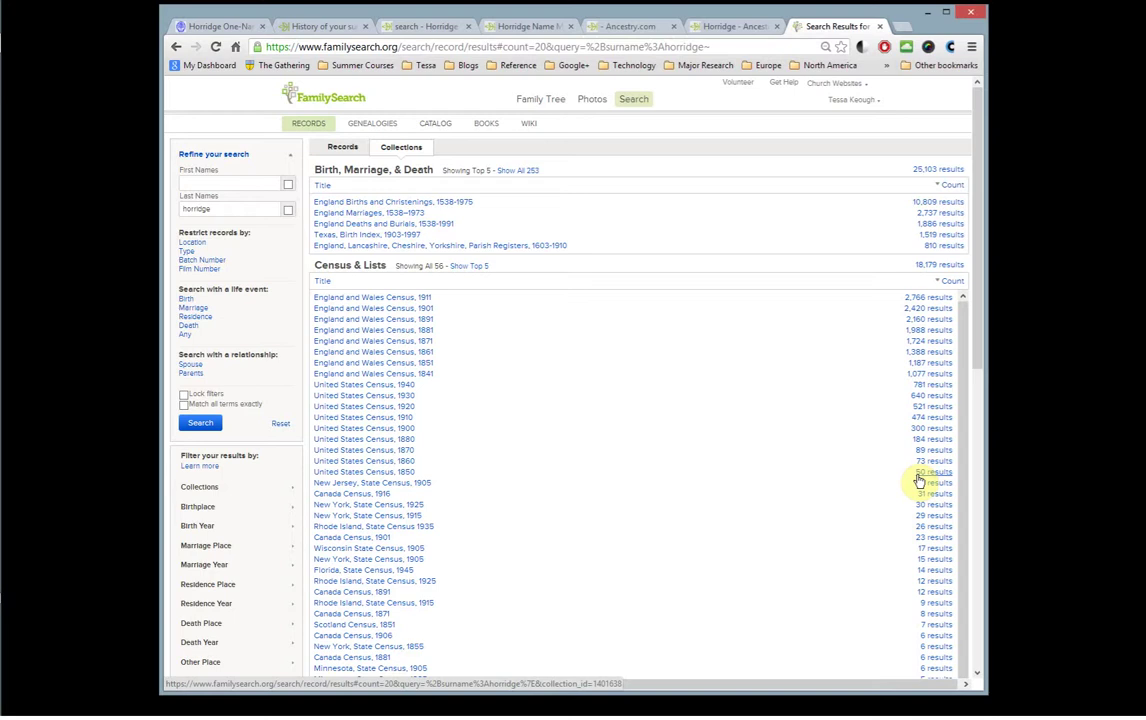
# Rerun the search with the last name matched exactly and open United States Census, 1880 from the full Census & Lists listing.
pyautogui.click(288, 212)
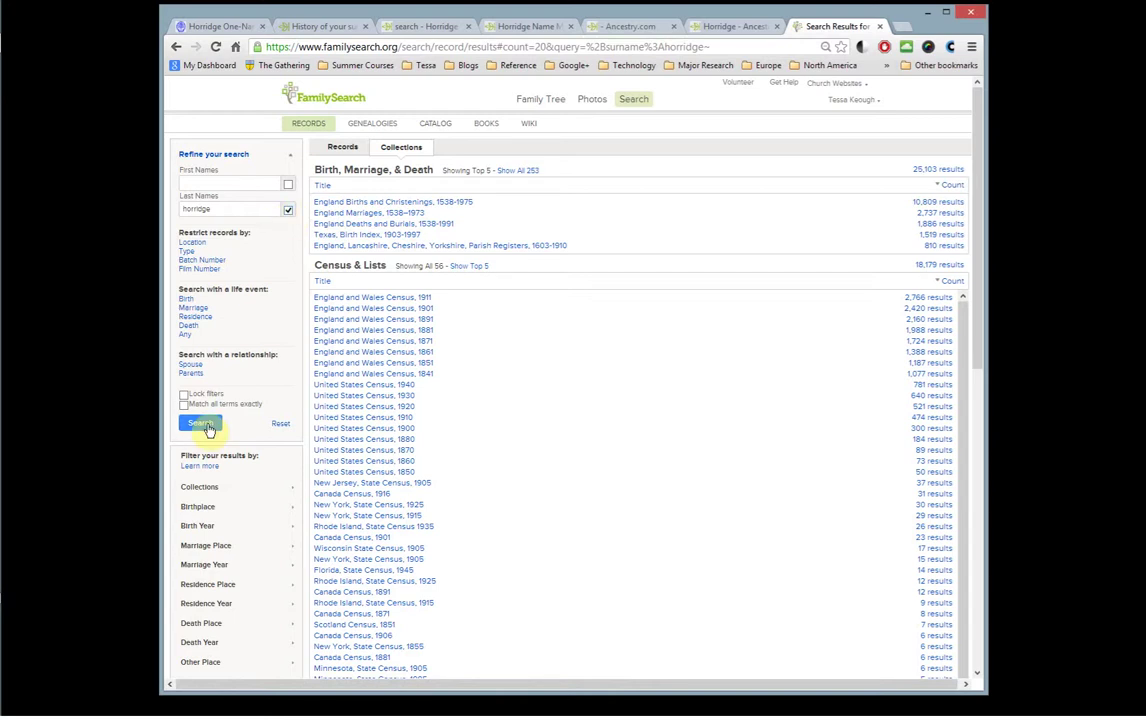
pyautogui.click(201, 423)
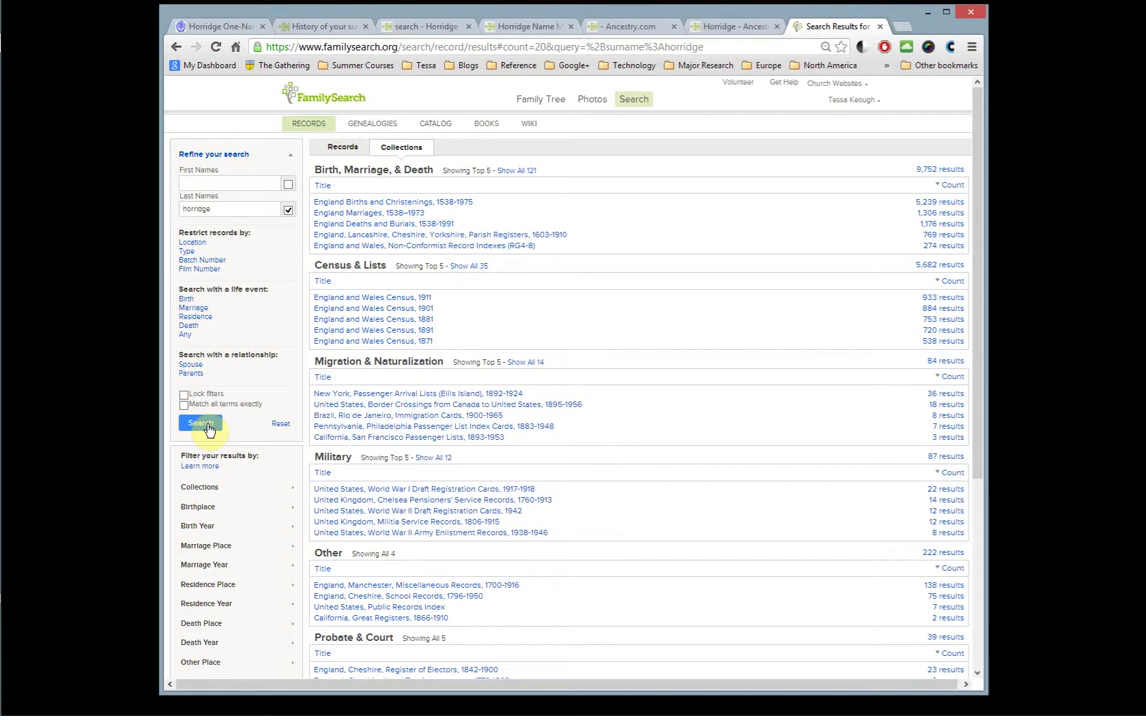
pyautogui.click(476, 268)
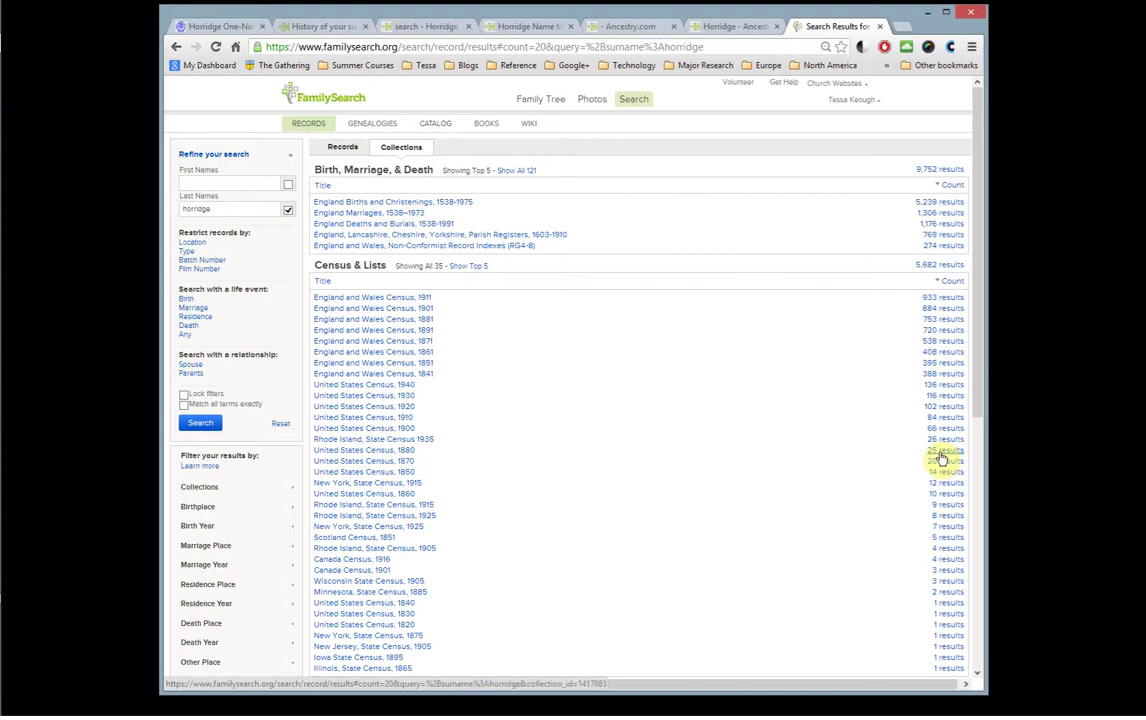
pyautogui.click(382, 450)
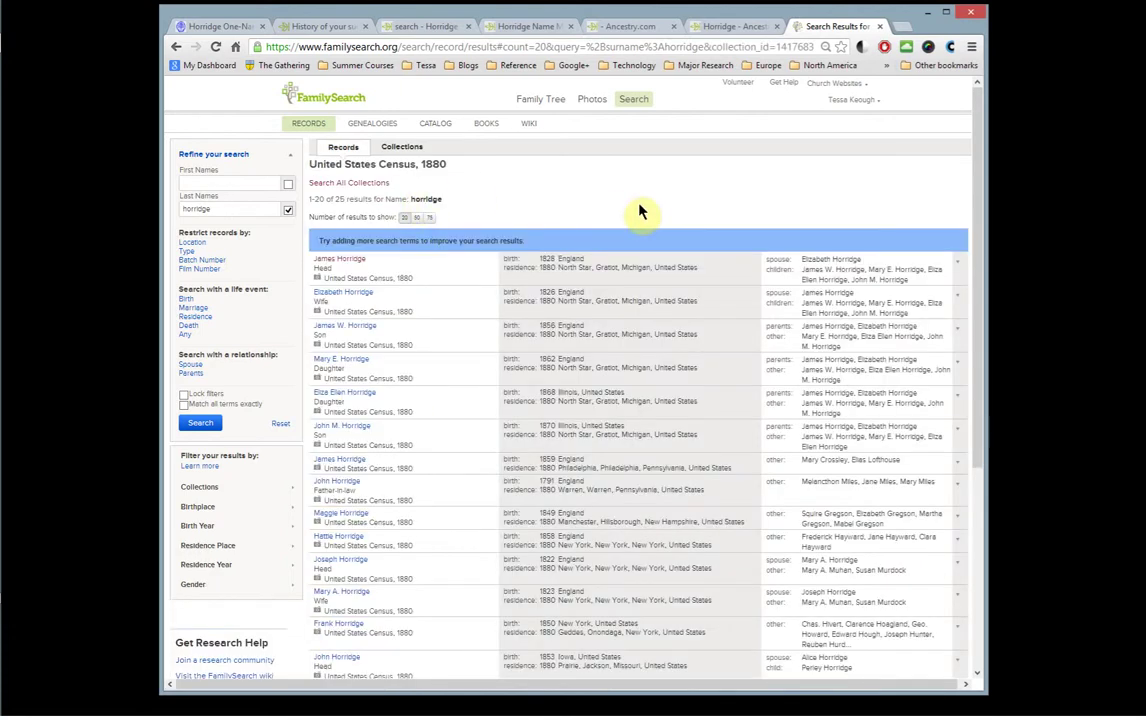
# Expand the first exact-match result's details and open its full person record to review the household and source citation.
pyautogui.click(957, 268)
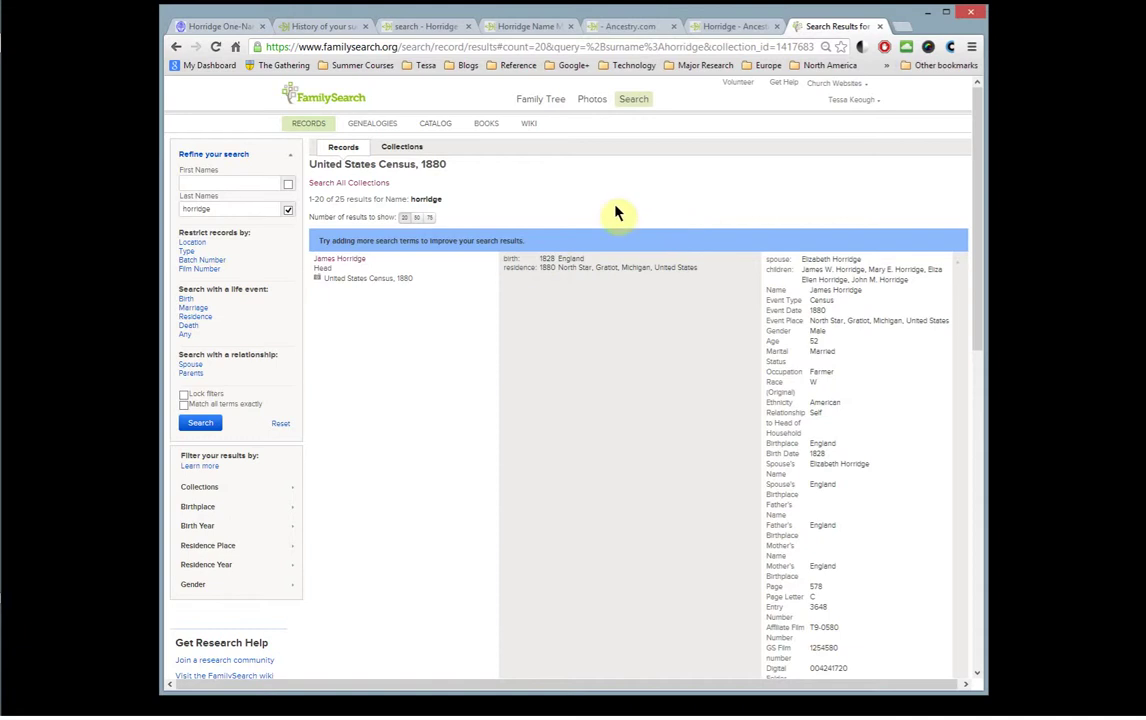
pyautogui.click(336, 261)
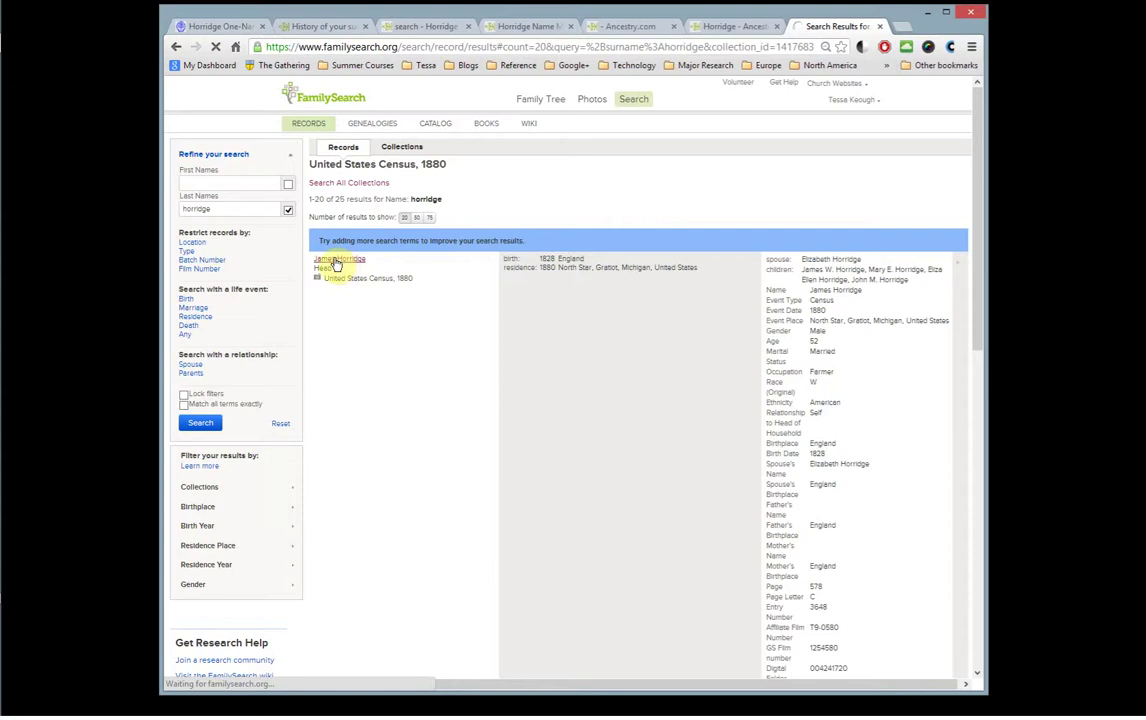
pyautogui.scroll(-3, 647, 325)
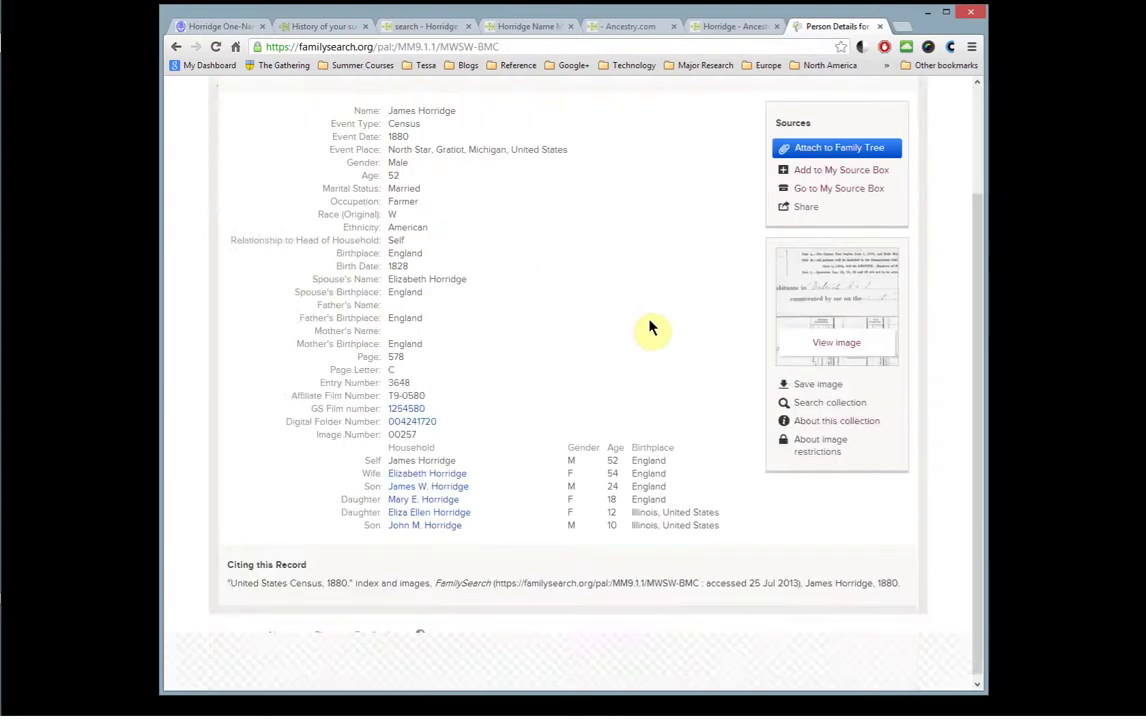
pyautogui.scroll(1, 649, 327)
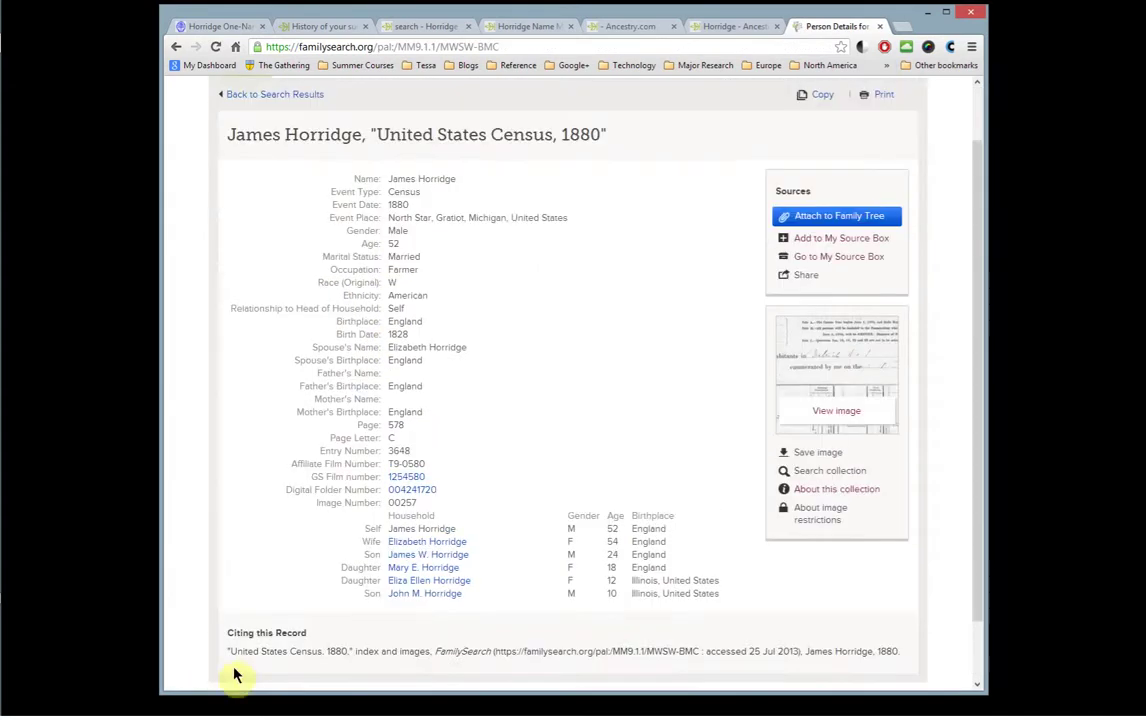